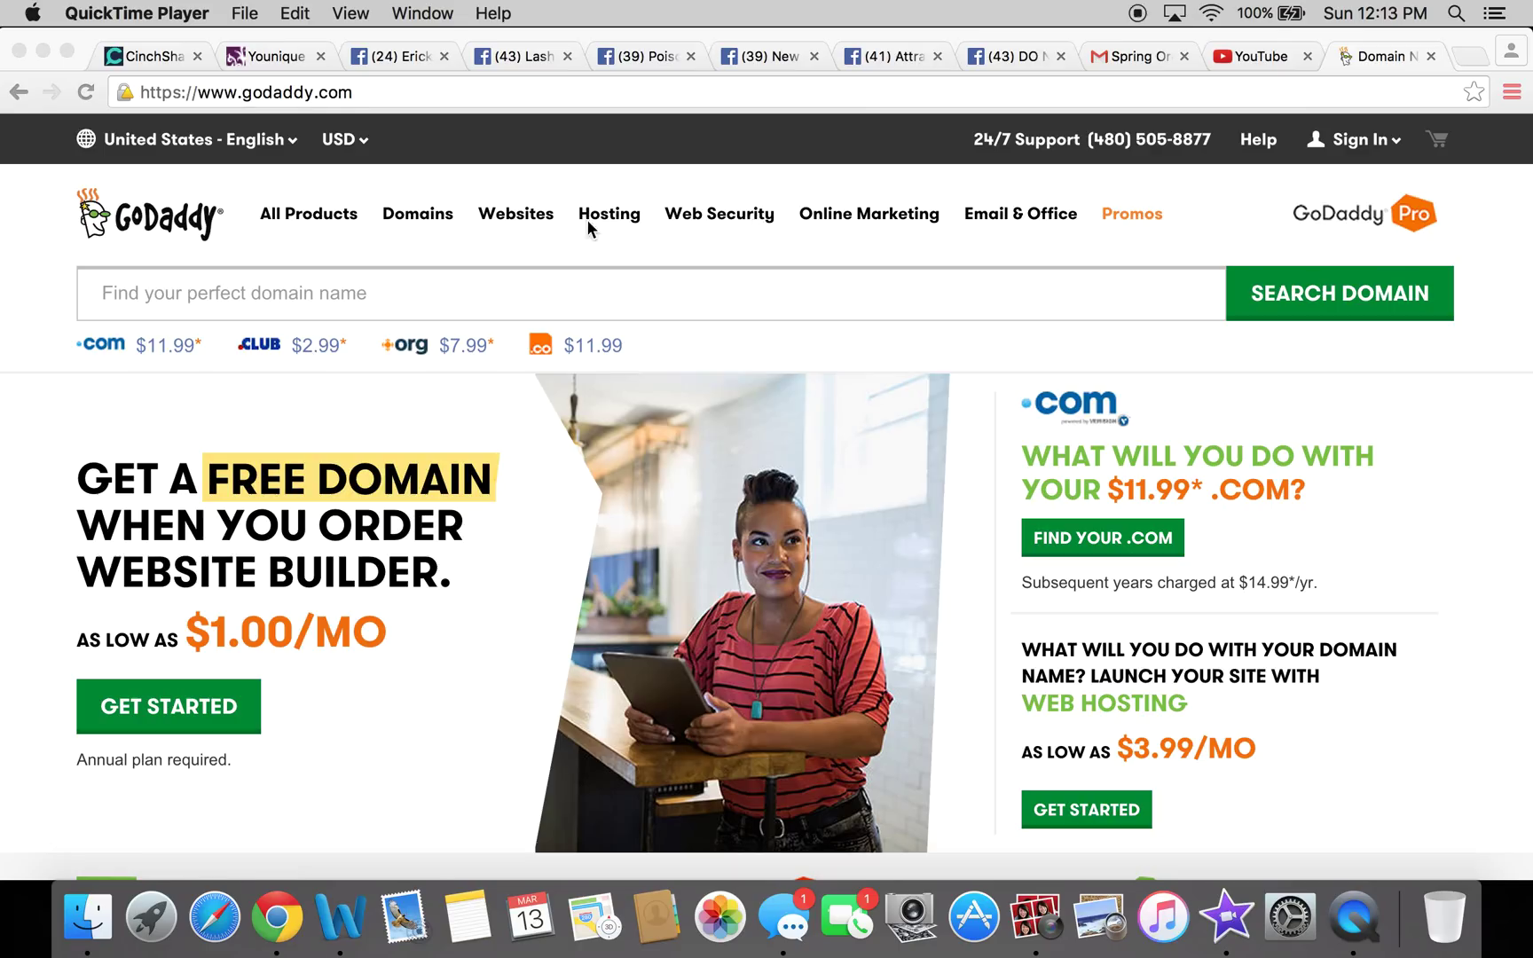
{"action": "left_click", "coordinate": [304, 90]}
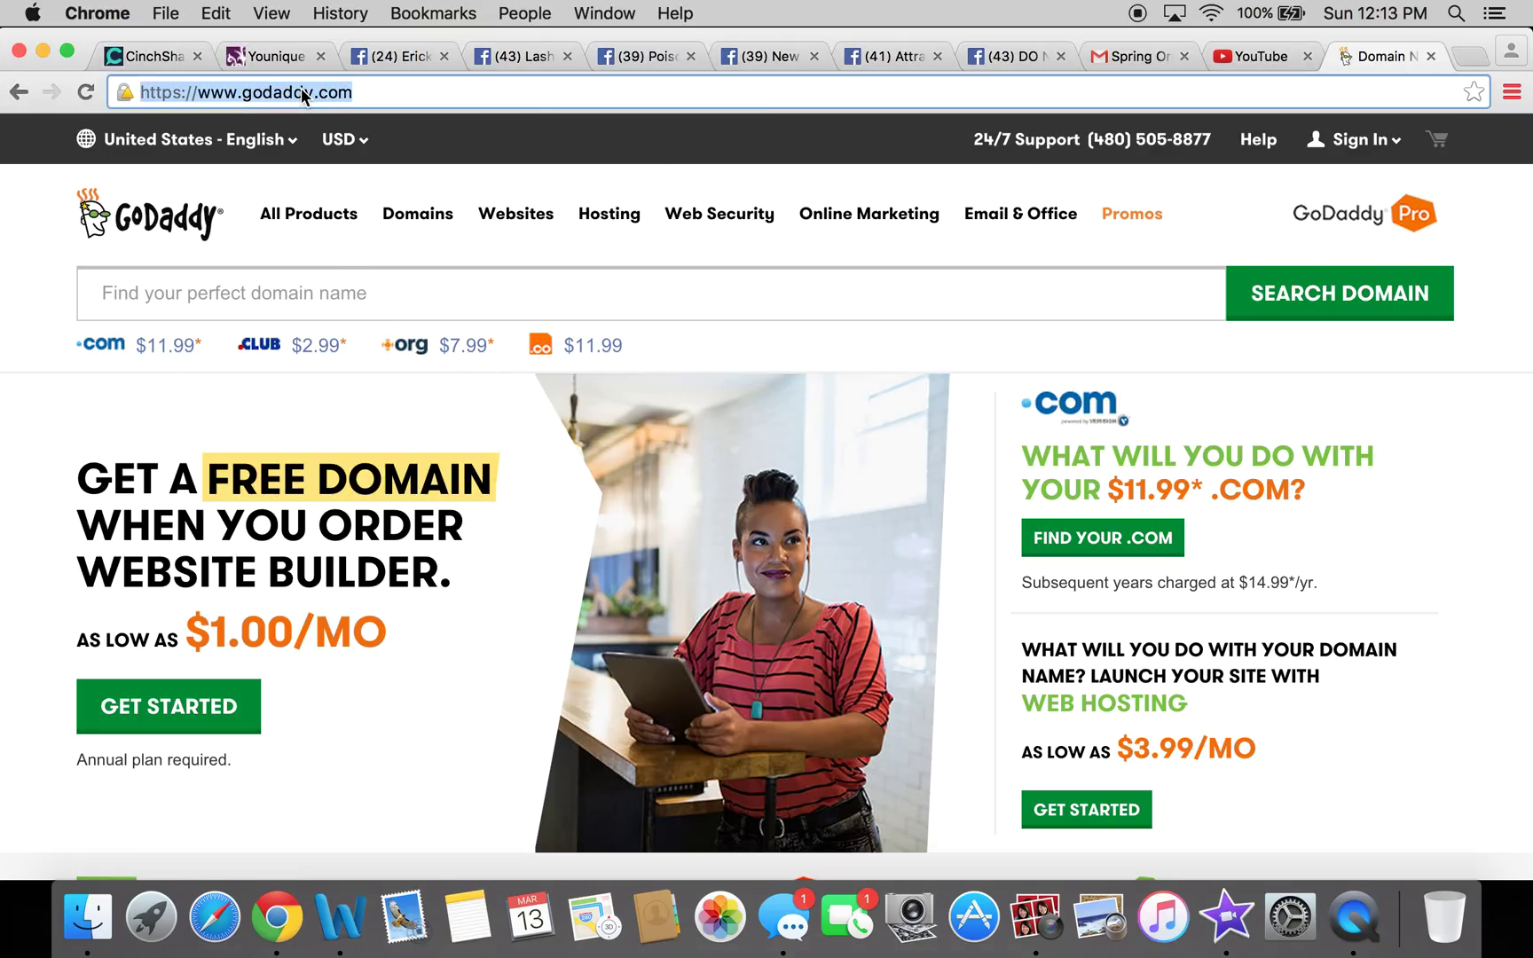
{"action": "type", "text": "wwww"}
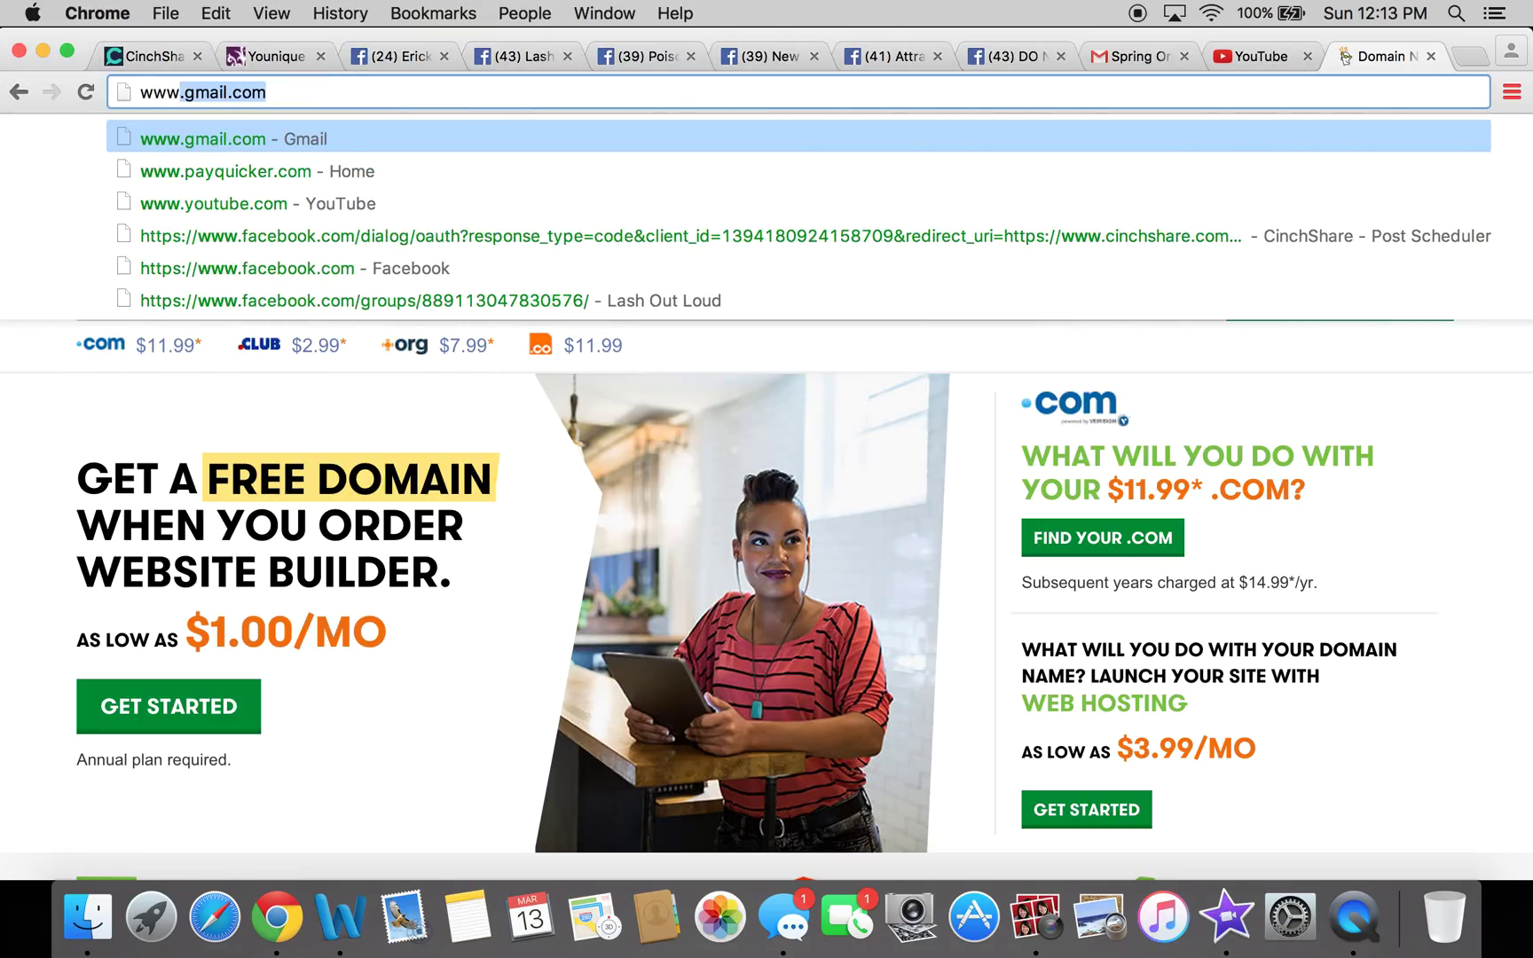
{"action": "key", "text": "BackSpace"}
{"action": "type", "text": ".gg"}
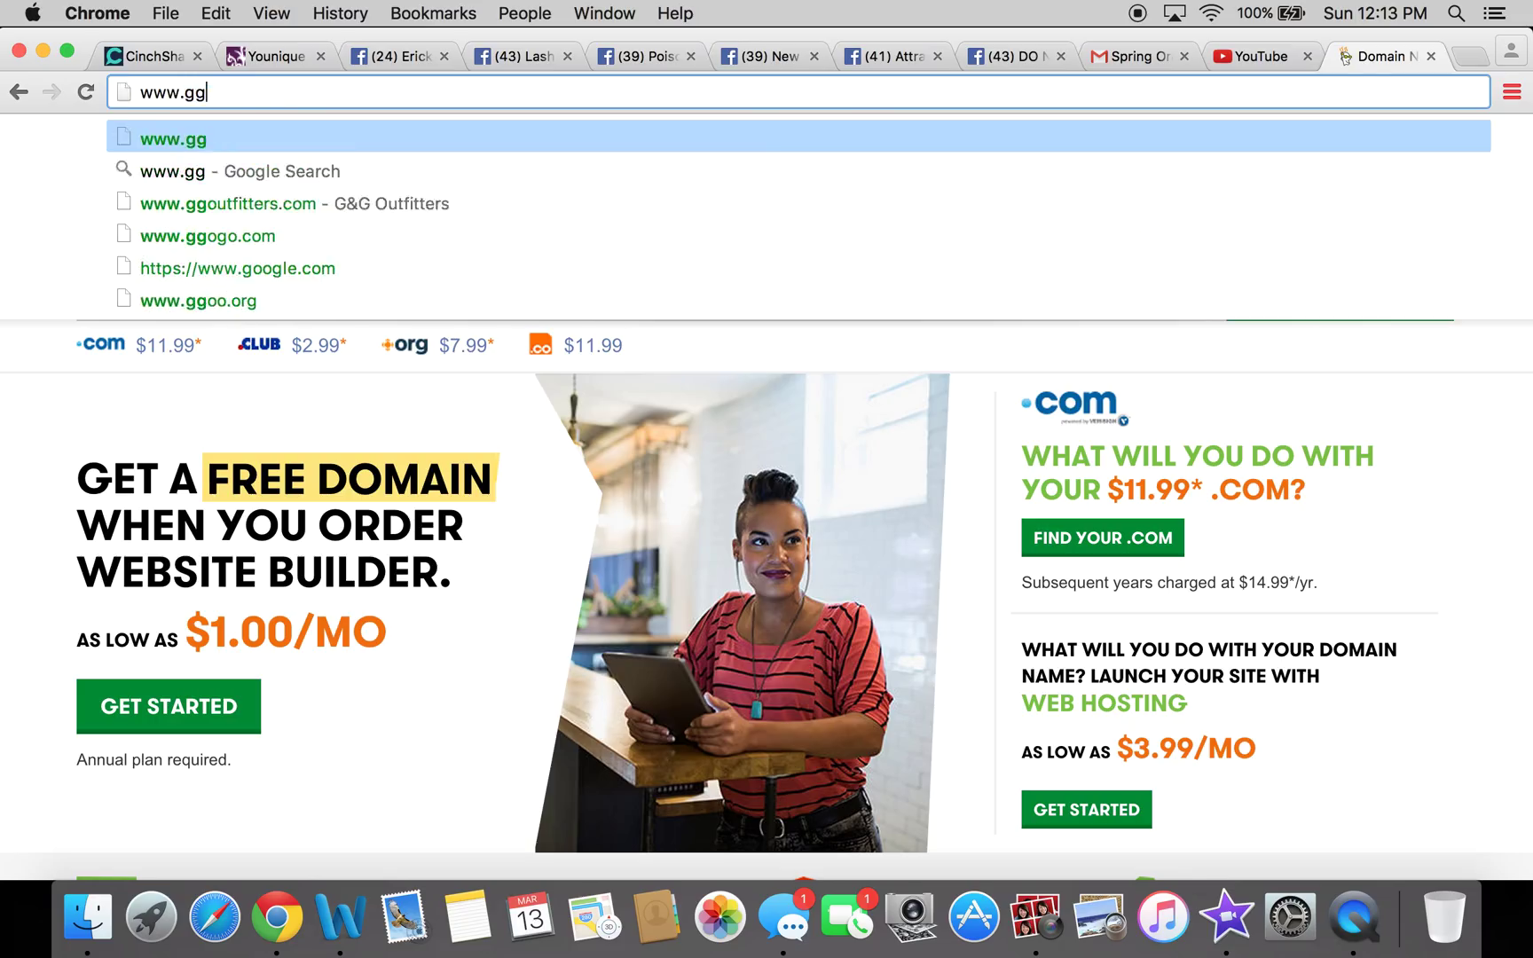
{"action": "key", "text": "BackSpace"}
{"action": "type", "text": "oogle.co"}
{"action": "key", "text": "Return"}
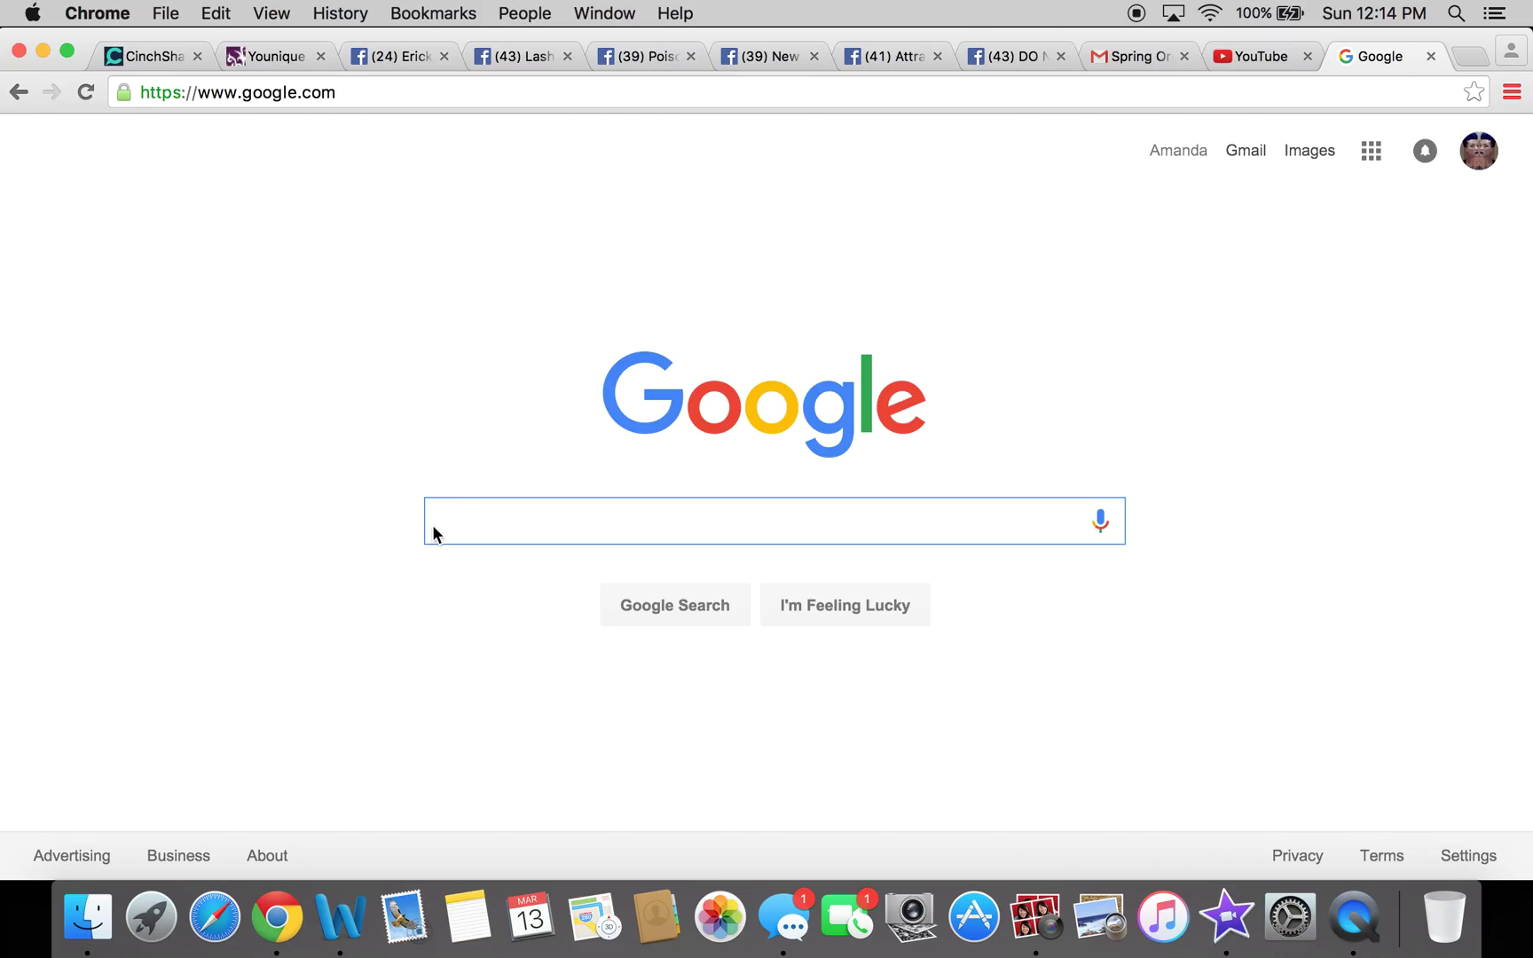
Step: Search Google for 'go daddy coupons' and open the '$0.99 Domain Names' ad
{"action": "type", "text": "go daddy"}
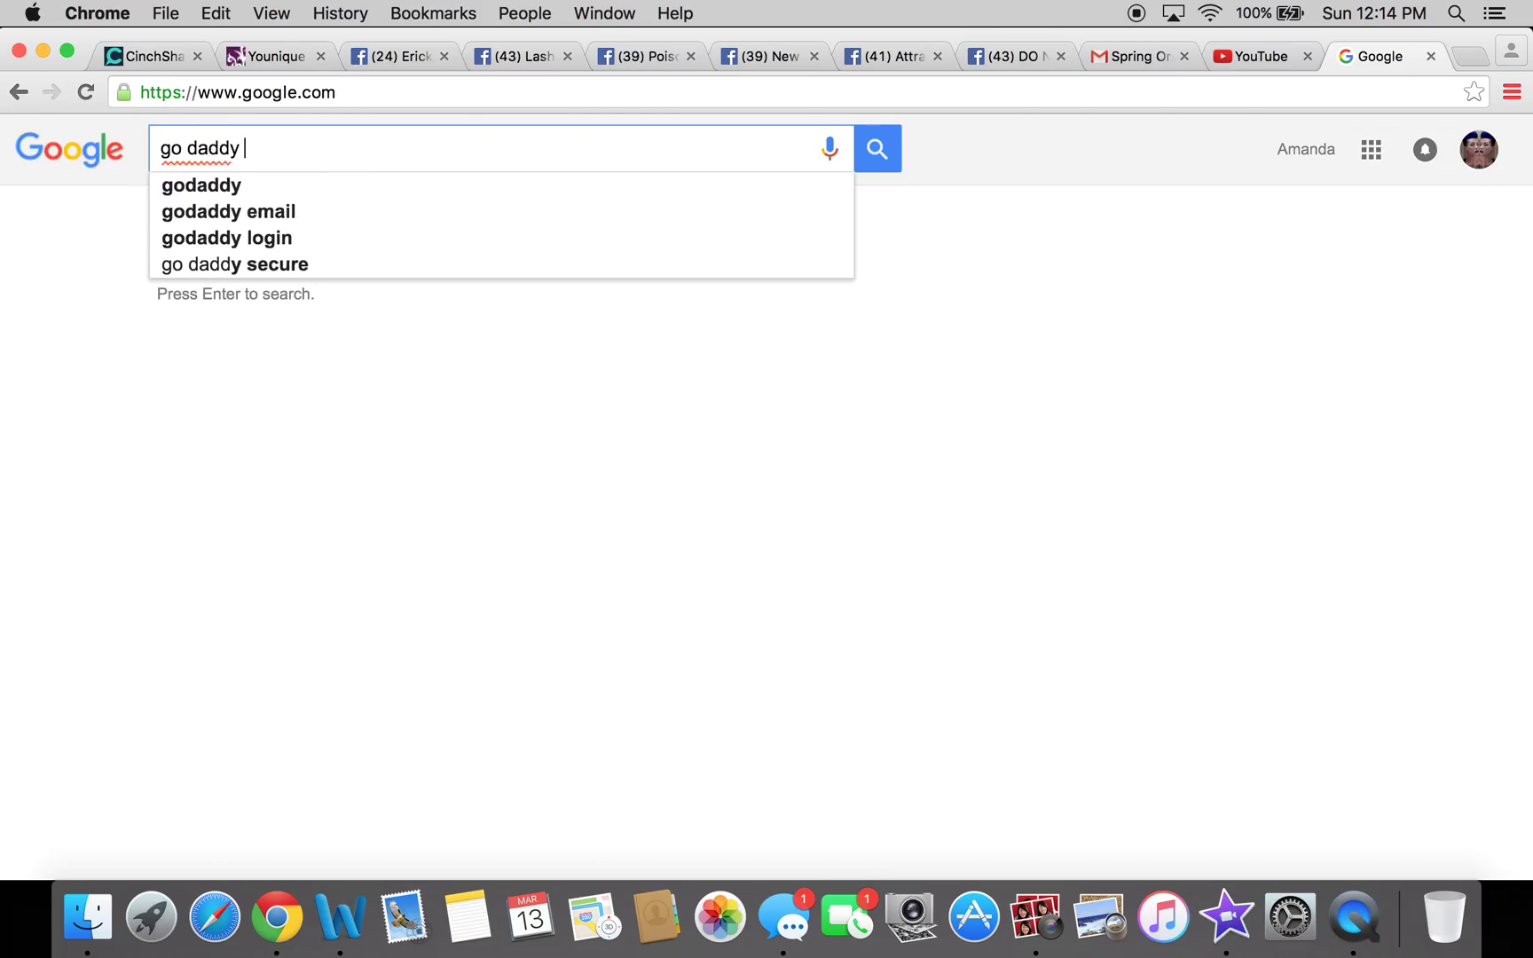
{"action": "type", "text": " cou"}
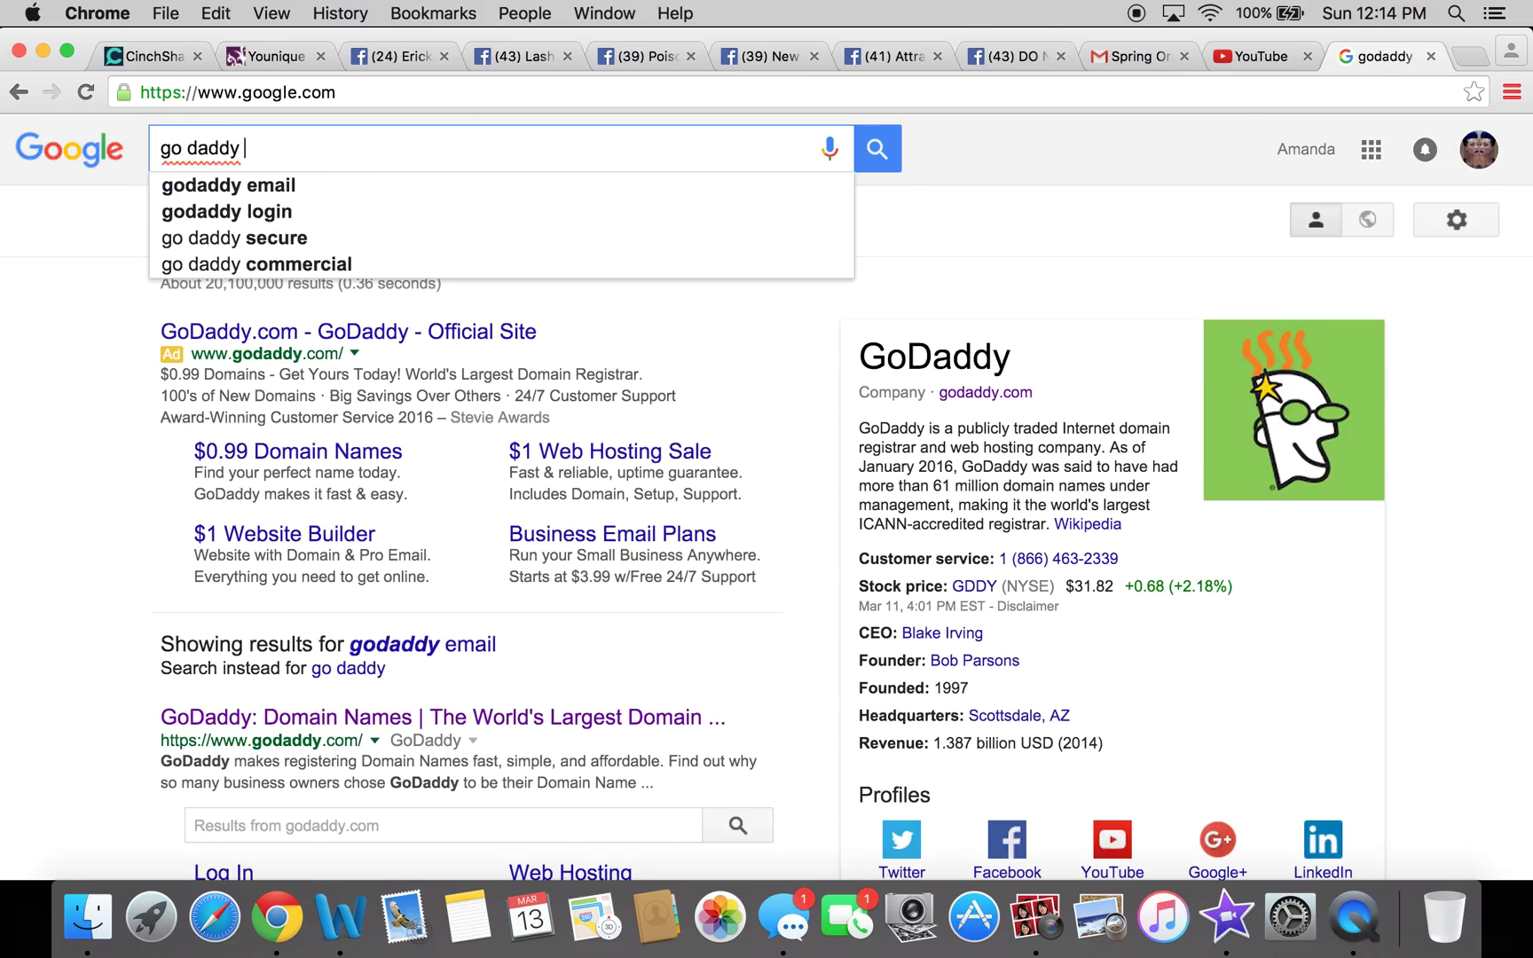
{"action": "type", "text": "pons"}
{"action": "key", "text": "Return"}
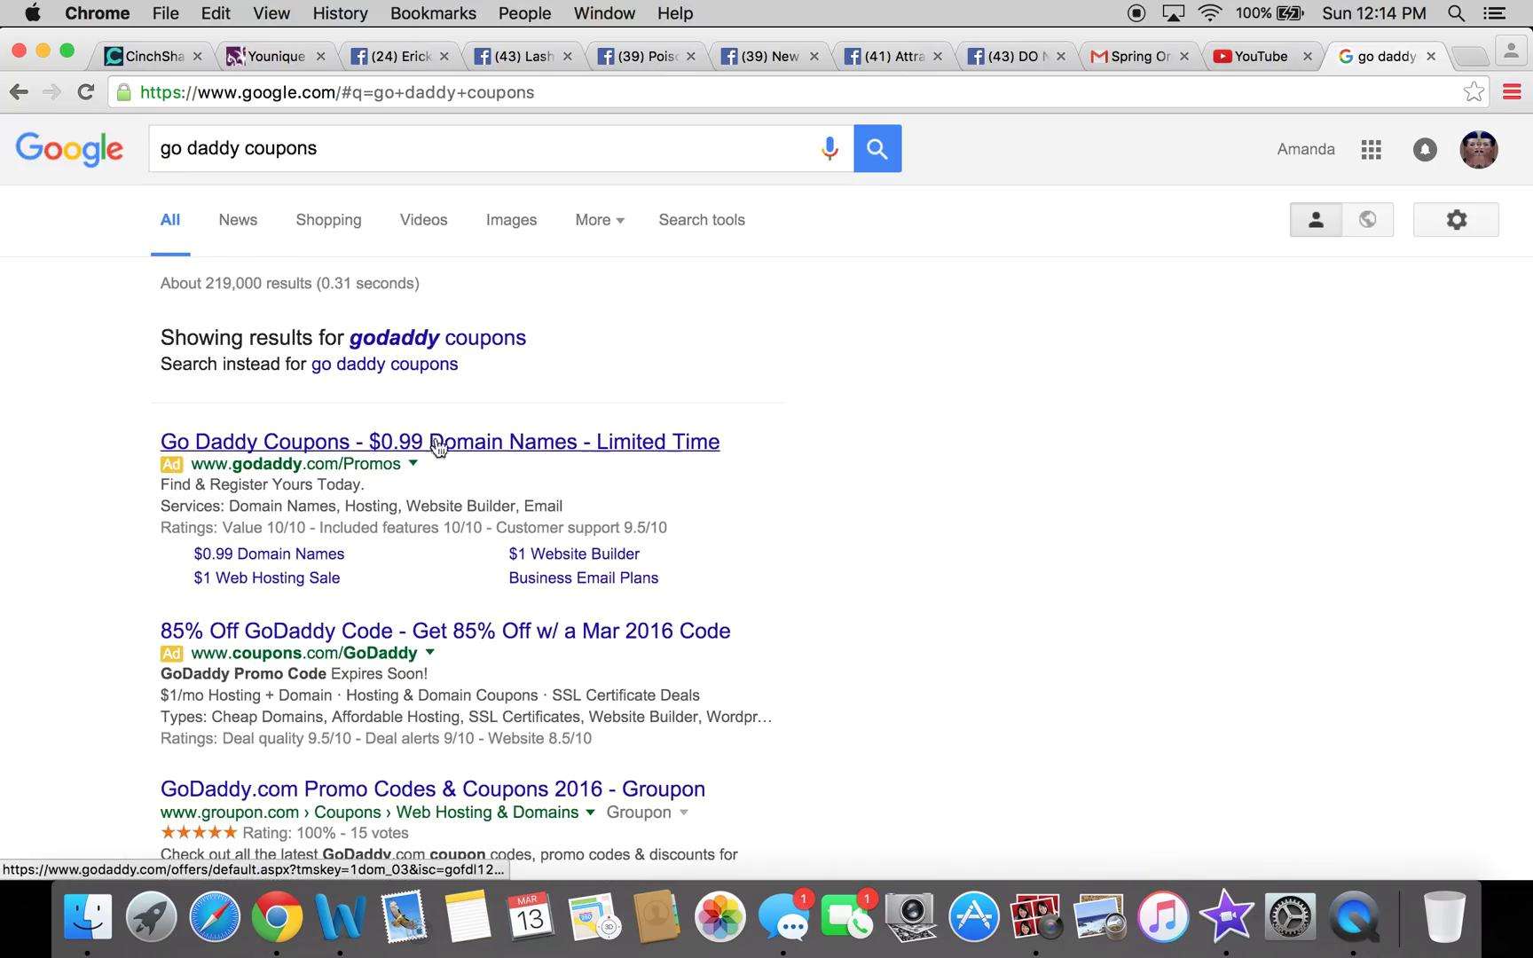
{"action": "left_click", "coordinate": [468, 452]}
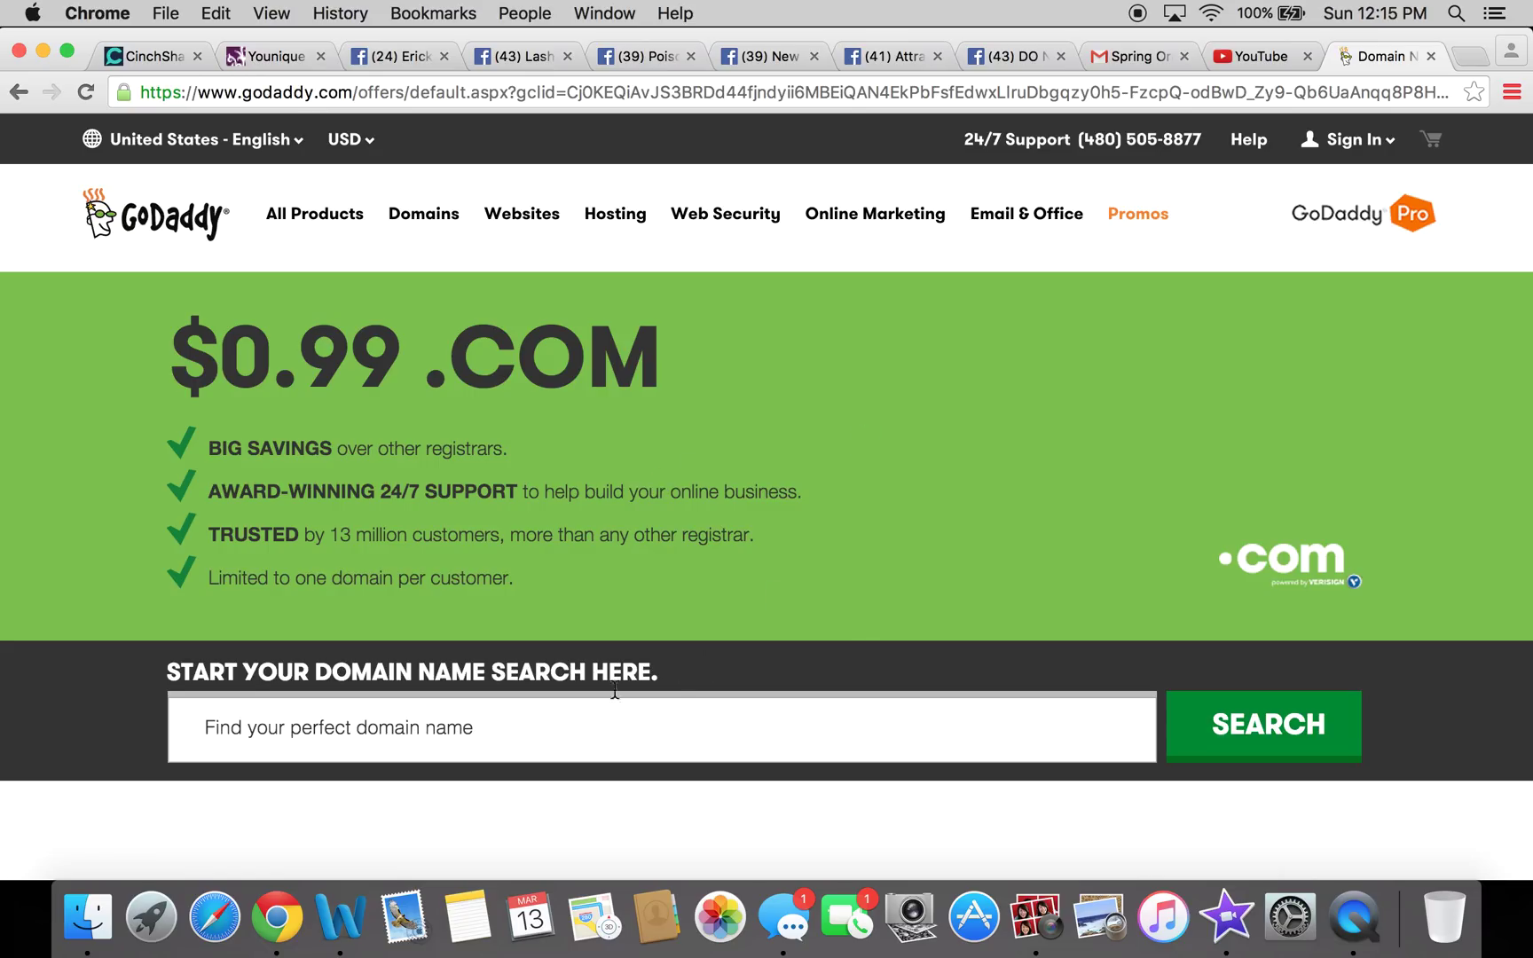
Step: Dismiss the chat popup and search GoDaddy for the domain classycosmeticsbyrenee
{"action": "left_click", "coordinate": [510, 719]}
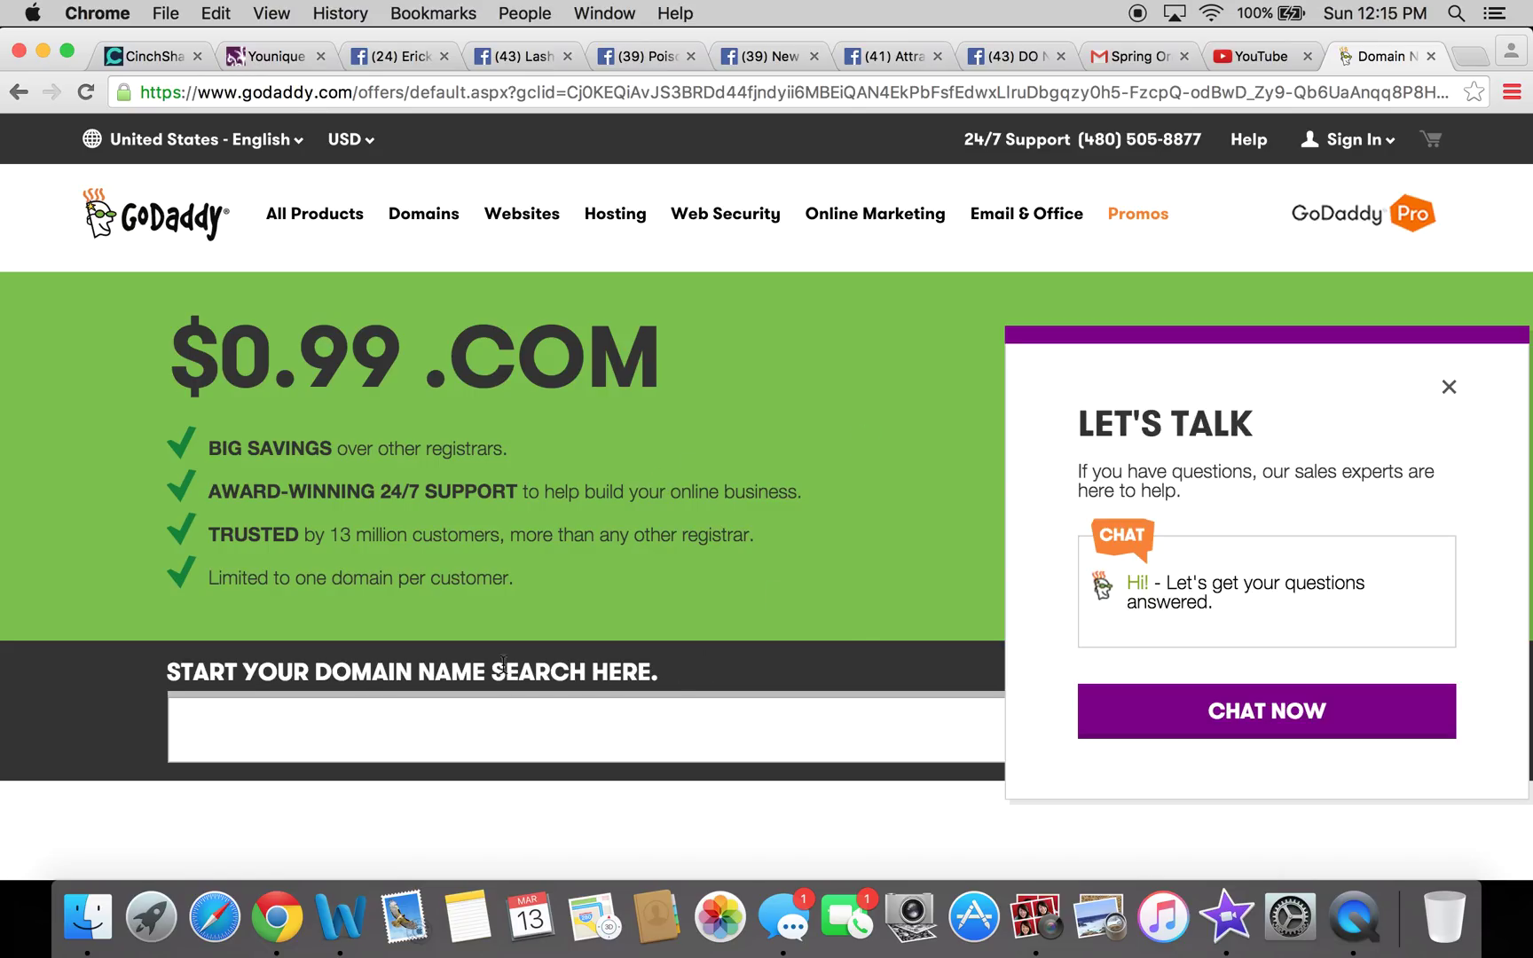
{"action": "left_click", "coordinate": [1449, 387]}
{"action": "left_click", "coordinate": [325, 737]}
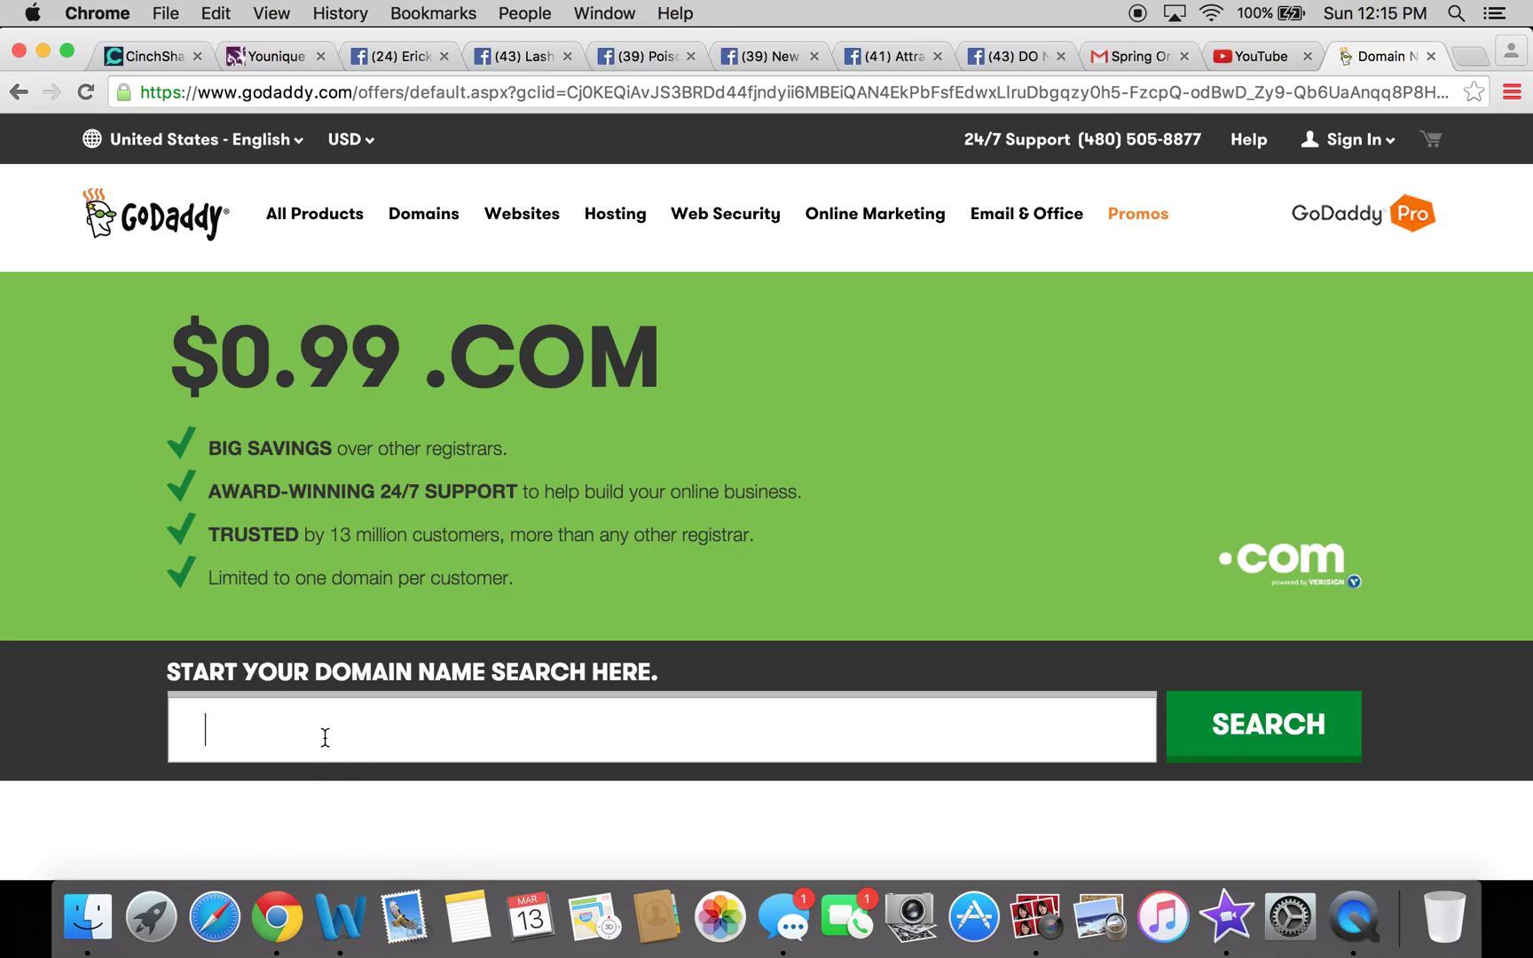
{"action": "type", "text": "classycosm"}
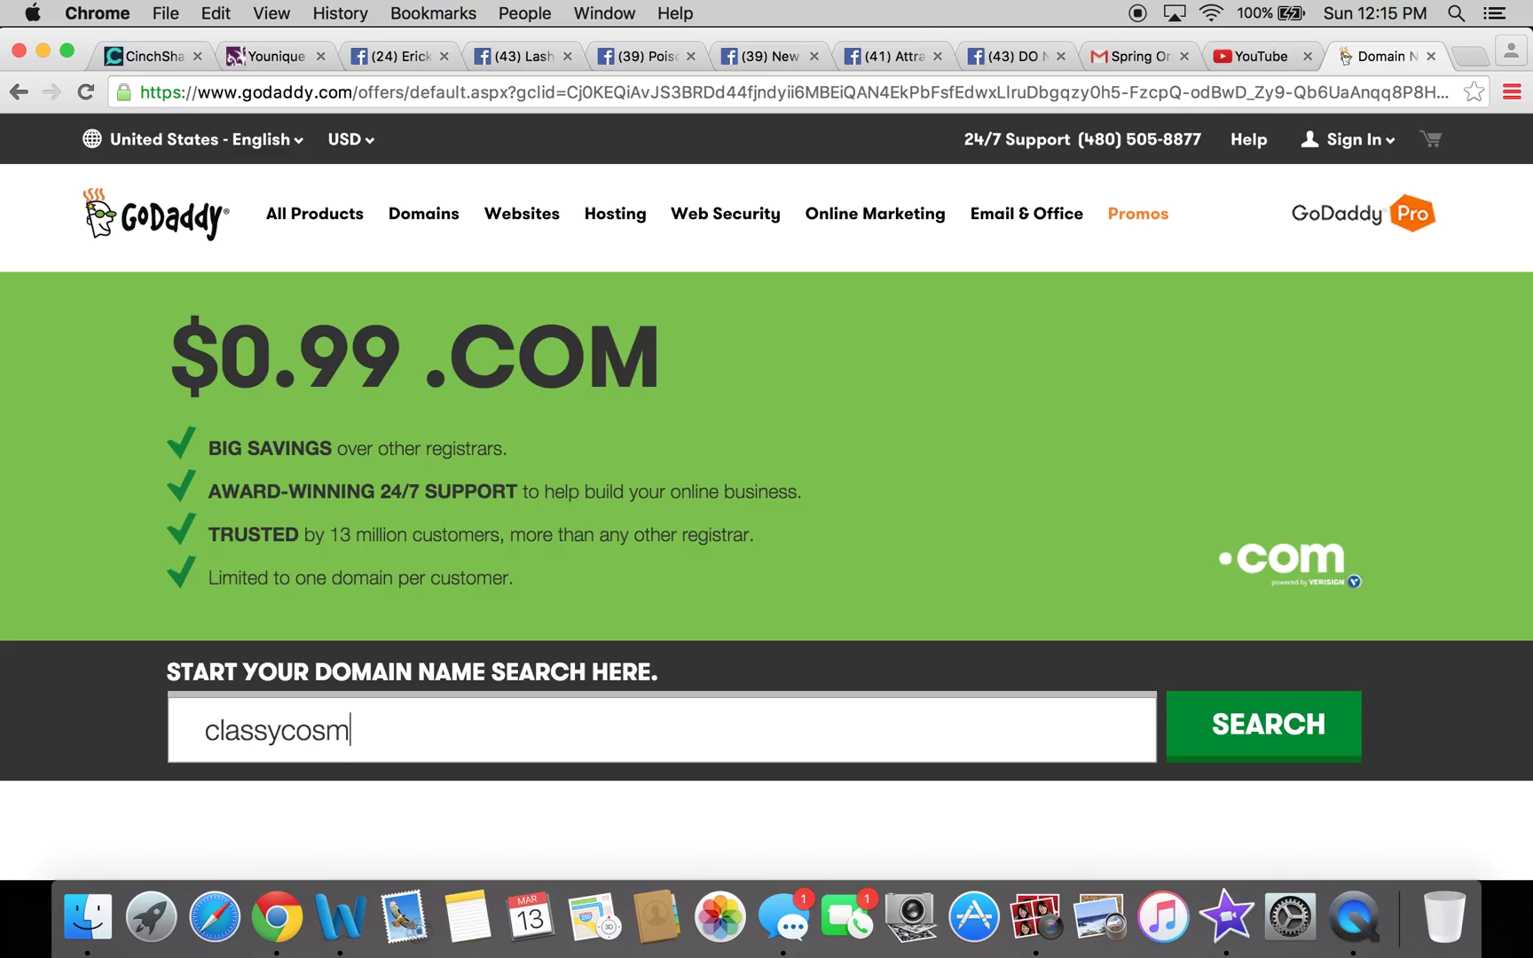
{"action": "type", "text": "eticsbyR"}
{"action": "key", "text": "BackSpace"}
{"action": "type", "text": "renee"}
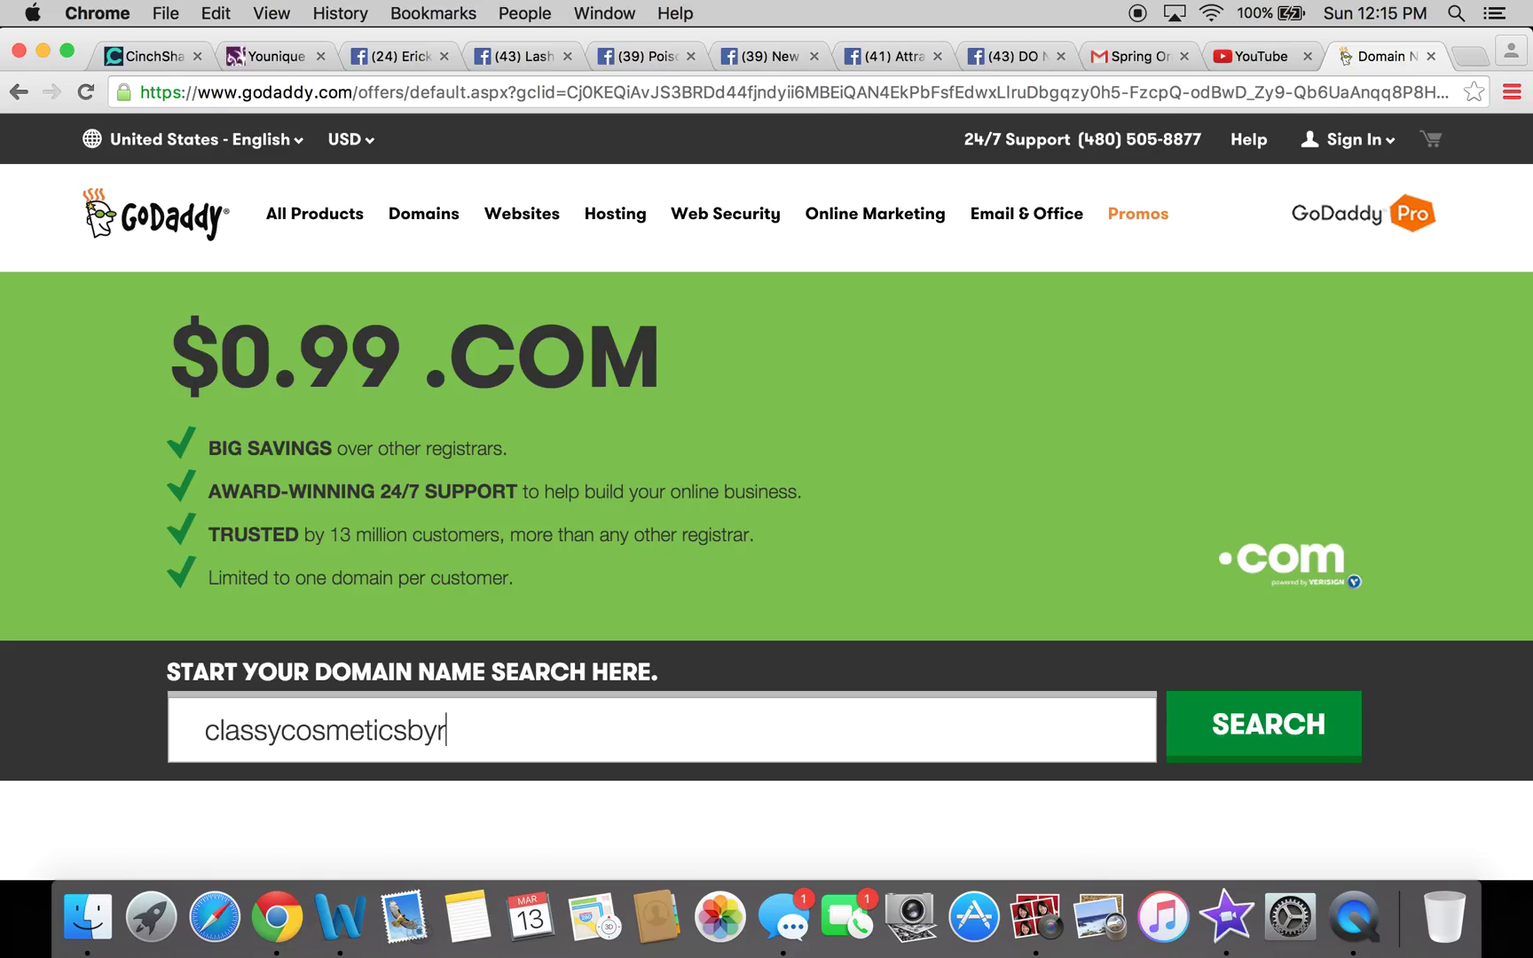
{"action": "left_click", "coordinate": [1324, 725]}
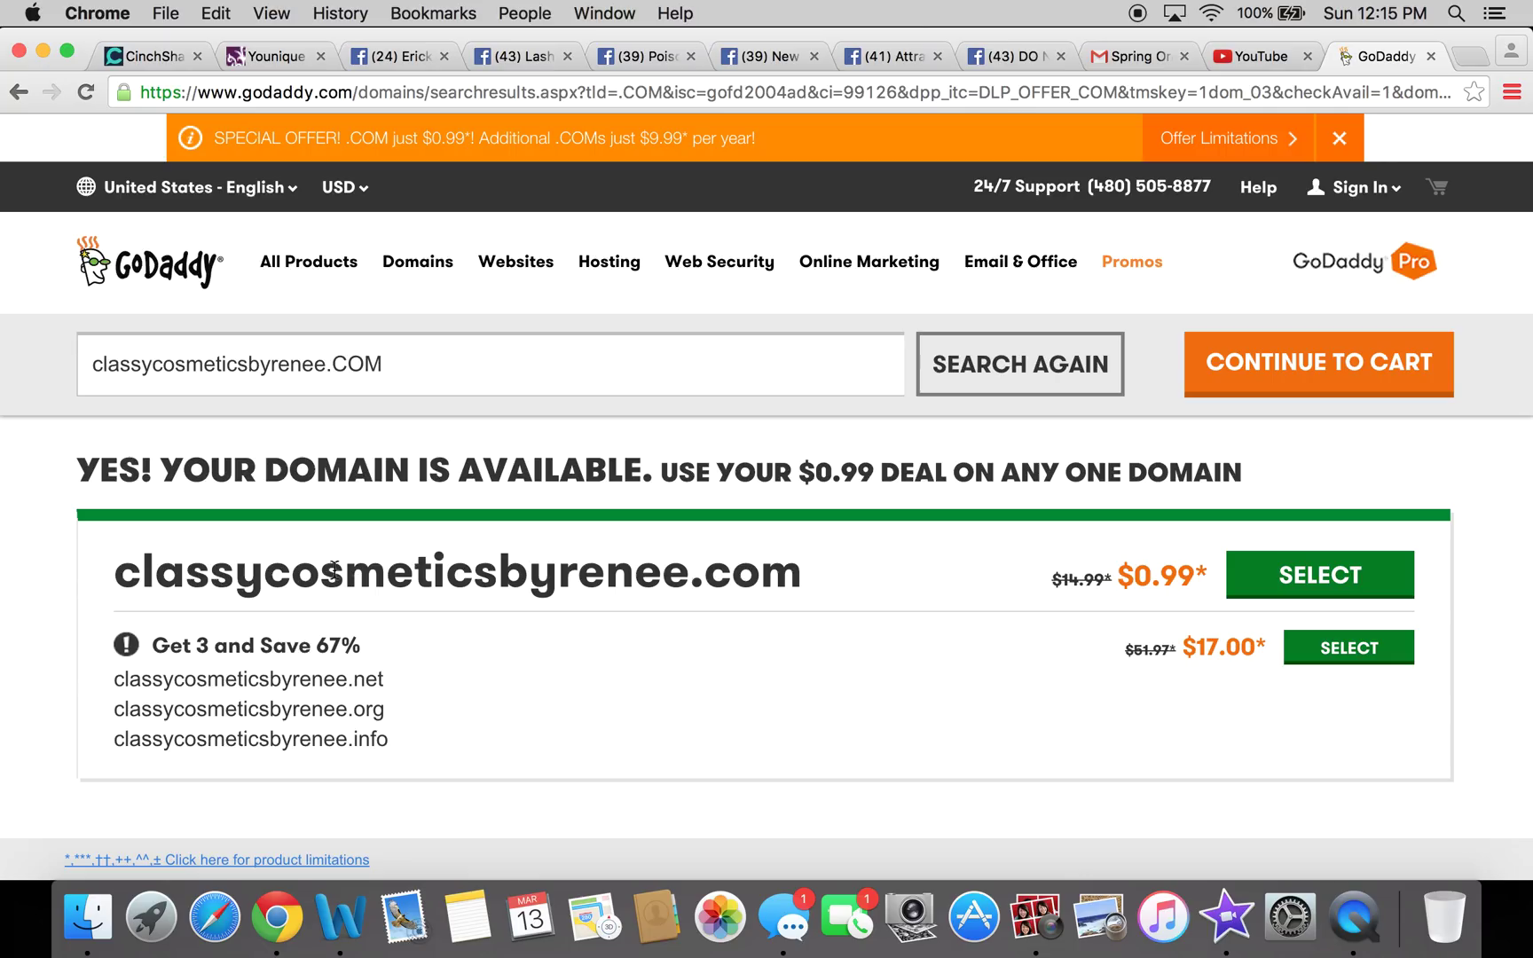
Step: Select classycosmeticsbyrenee.com at $0.99 and continue toward the cart
{"action": "left_click", "coordinate": [1308, 588]}
{"action": "scroll", "coordinate": [908, 695], "scroll_direction": "down", "scroll_amount": 2}
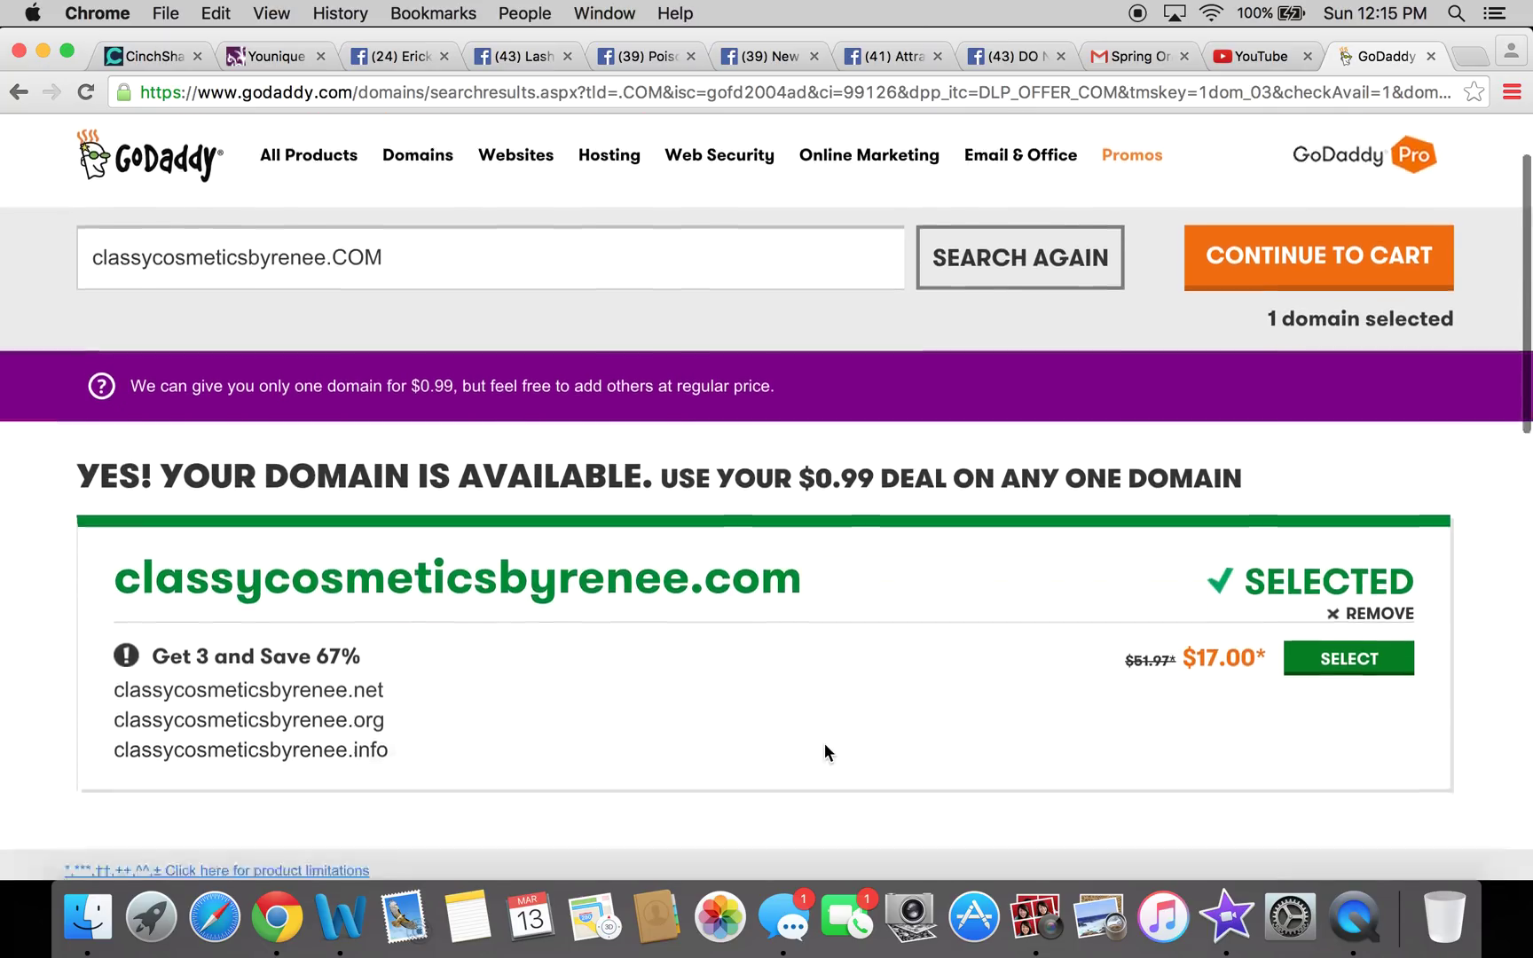
{"action": "scroll", "coordinate": [824, 742], "scroll_direction": "down", "scroll_amount": 4}
{"action": "scroll", "coordinate": [824, 743], "scroll_direction": "up", "scroll_amount": 6}
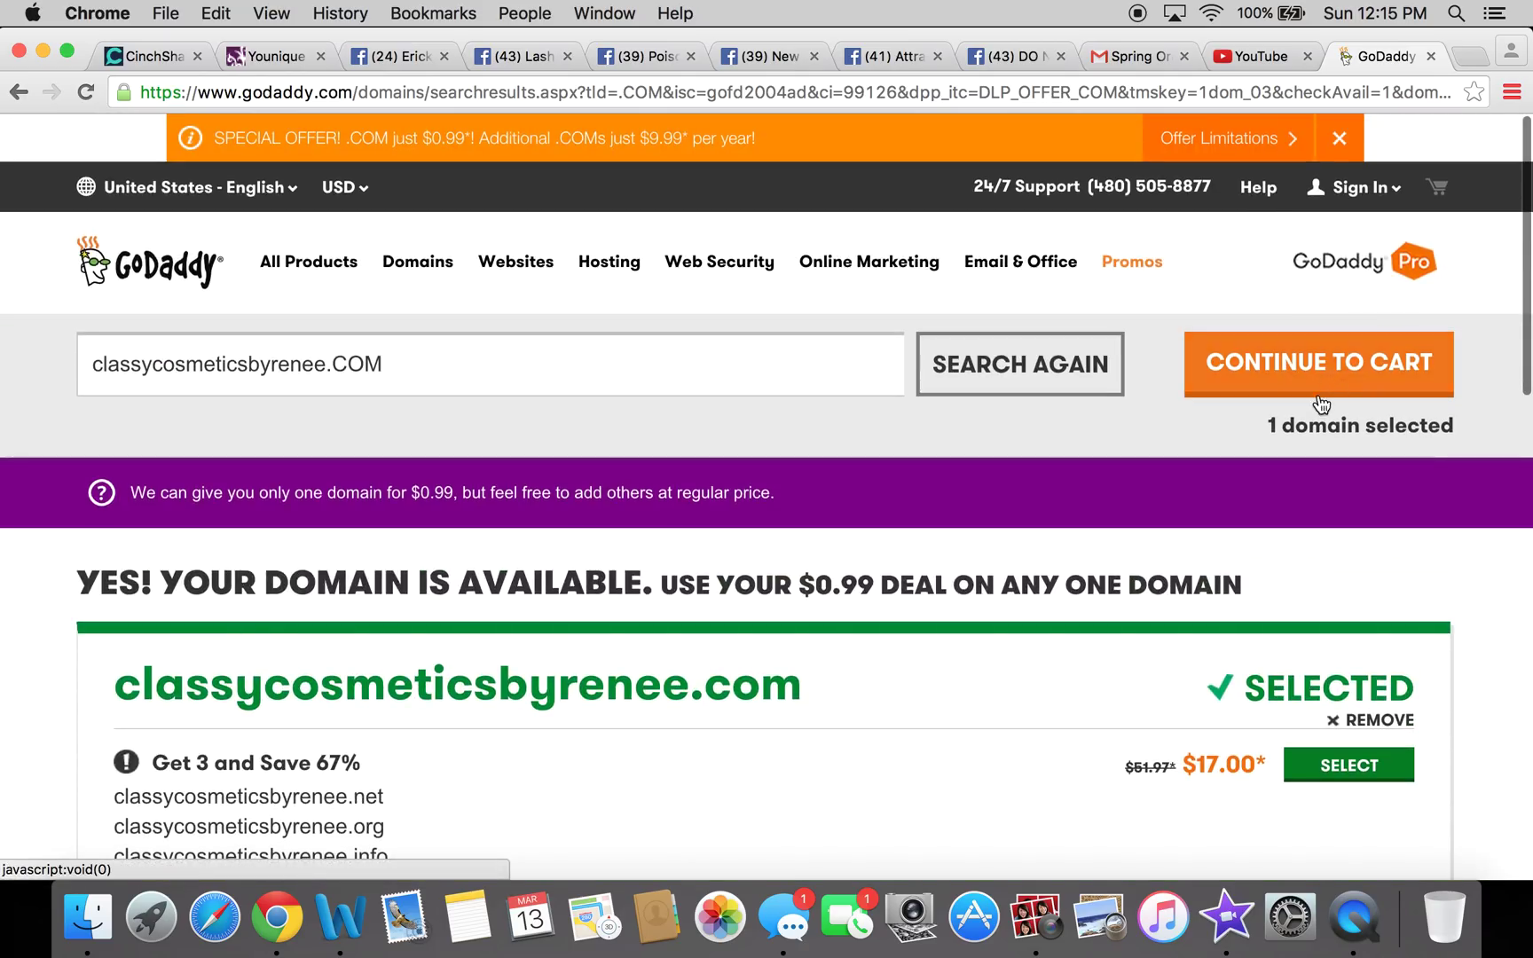
{"action": "left_click", "coordinate": [1311, 390]}
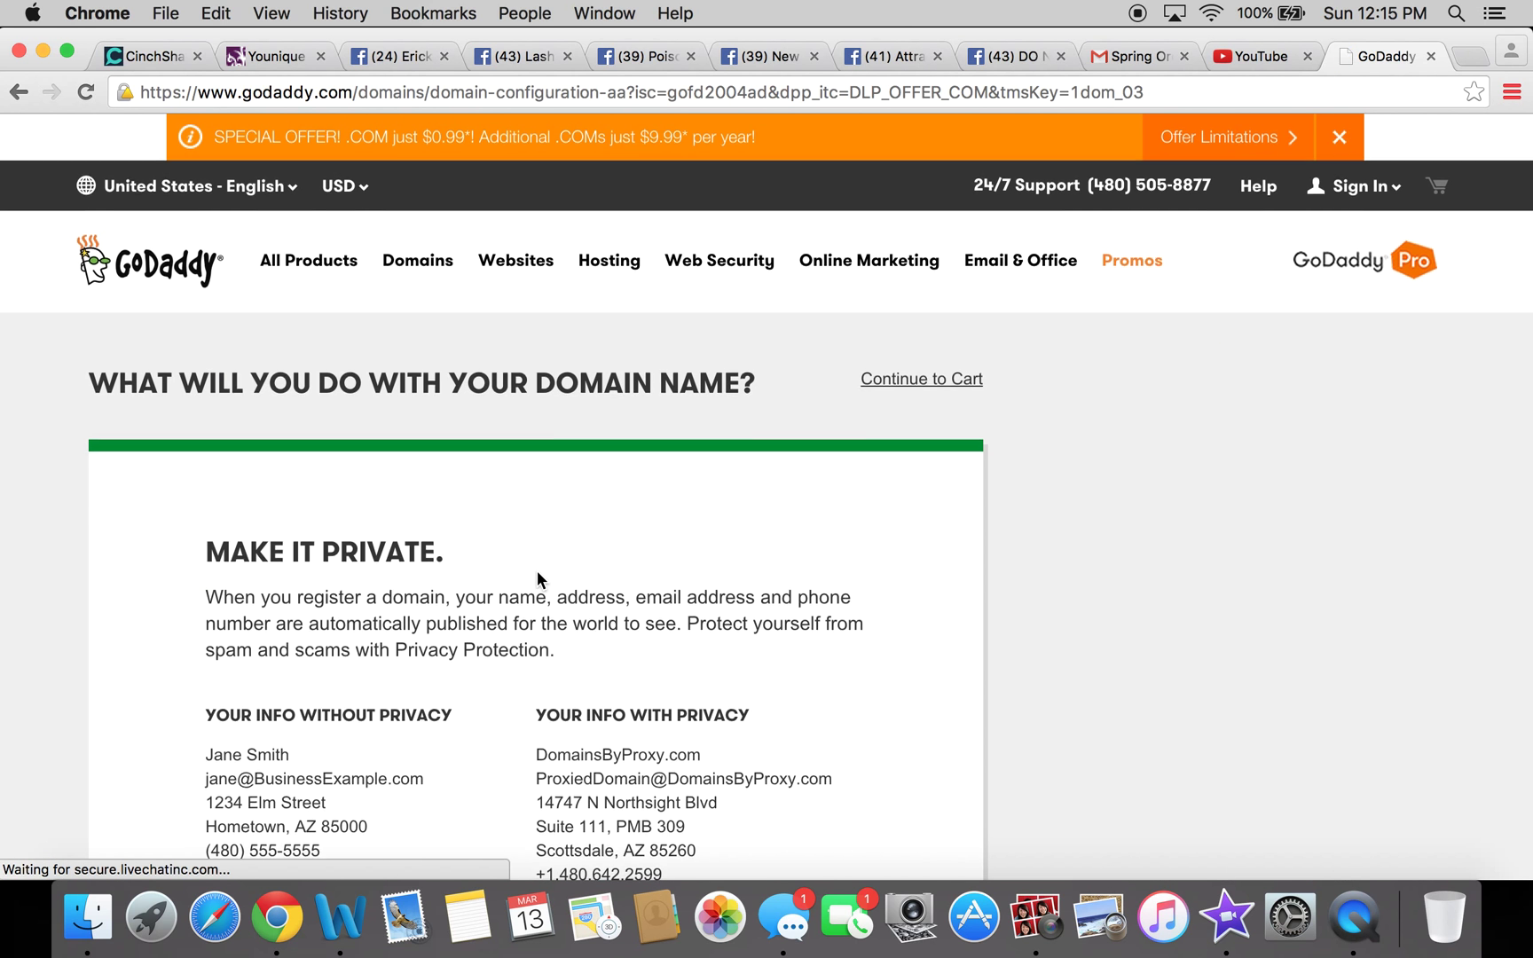
Step: Decline the add-on extras and the free email trial to reach the cart
{"action": "scroll", "coordinate": [538, 573], "scroll_direction": "down", "scroll_amount": 10}
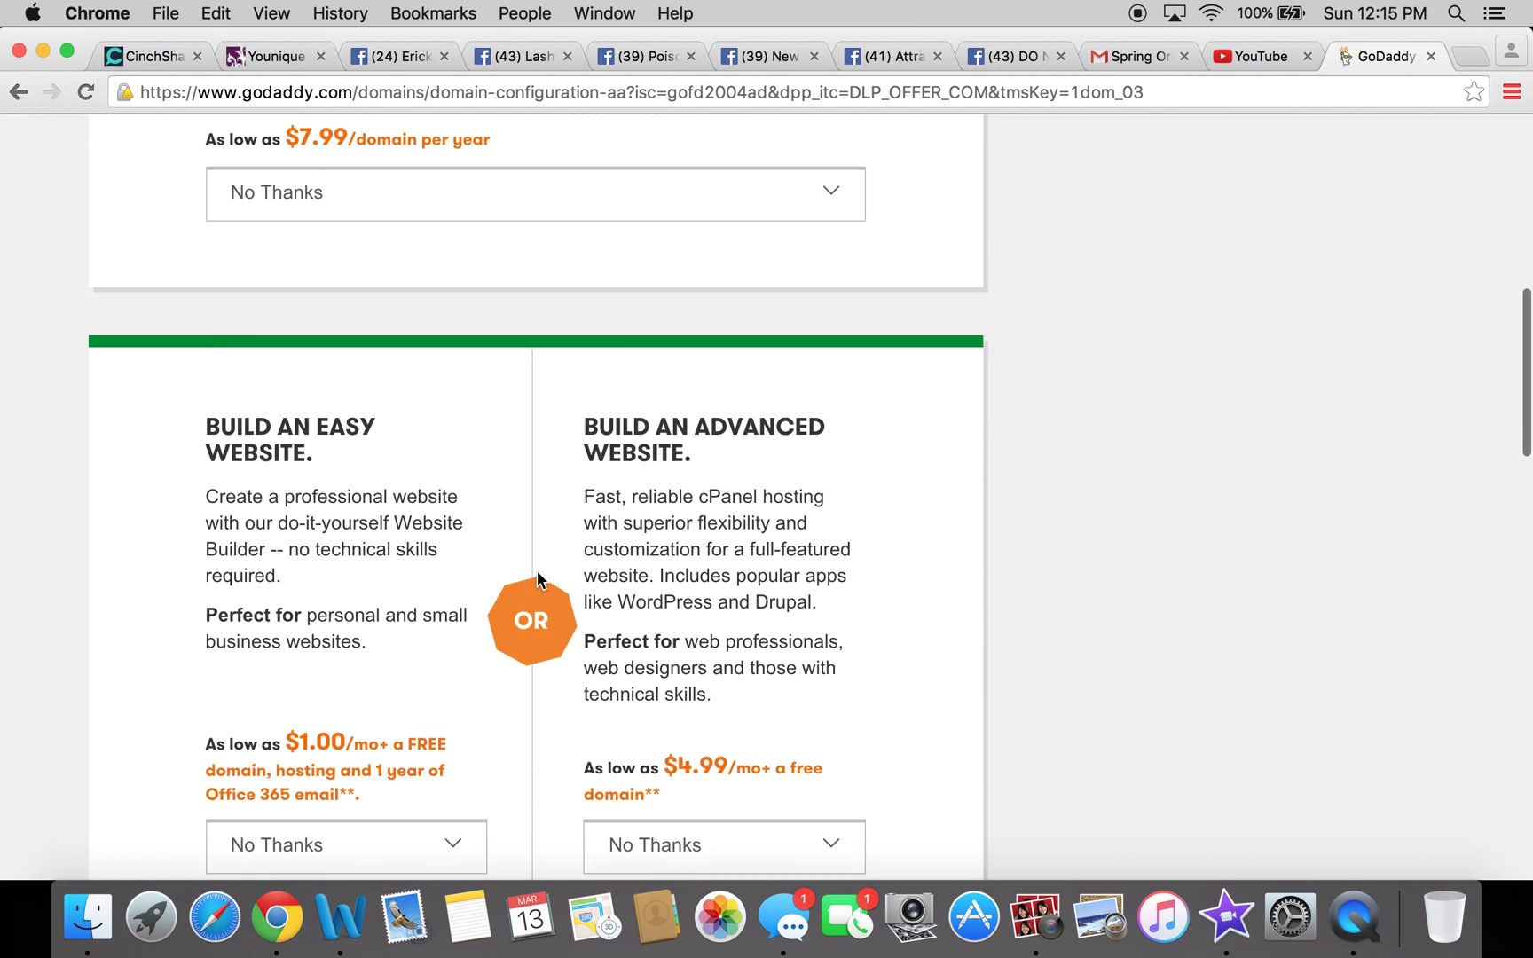
{"action": "scroll", "coordinate": [537, 581], "scroll_direction": "down", "scroll_amount": 13}
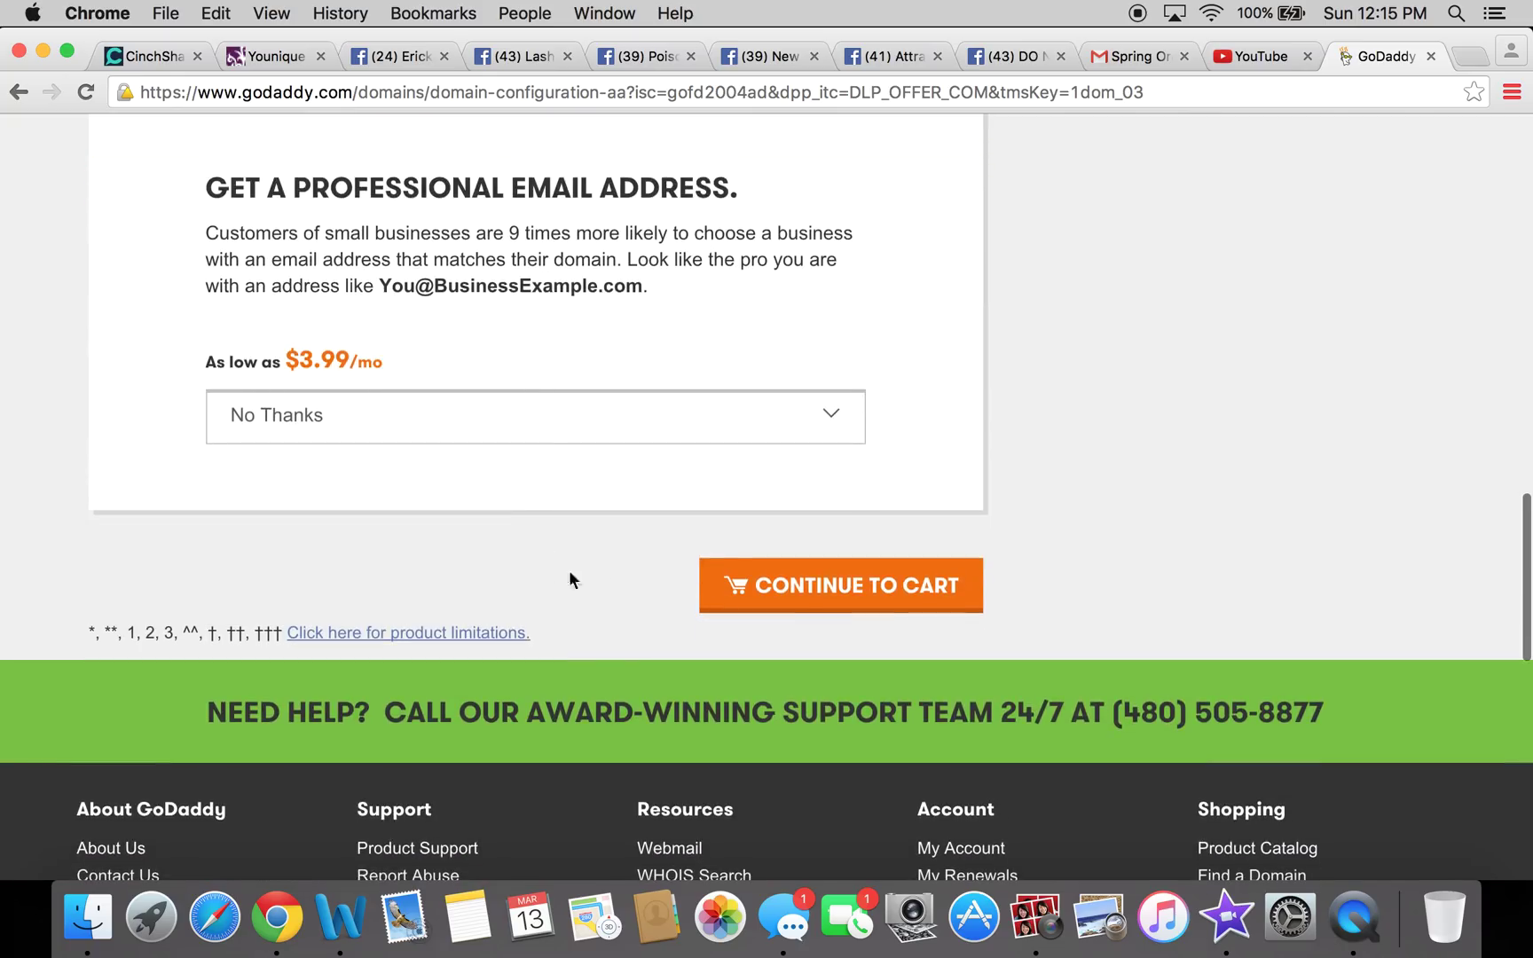
{"action": "left_click", "coordinate": [798, 588]}
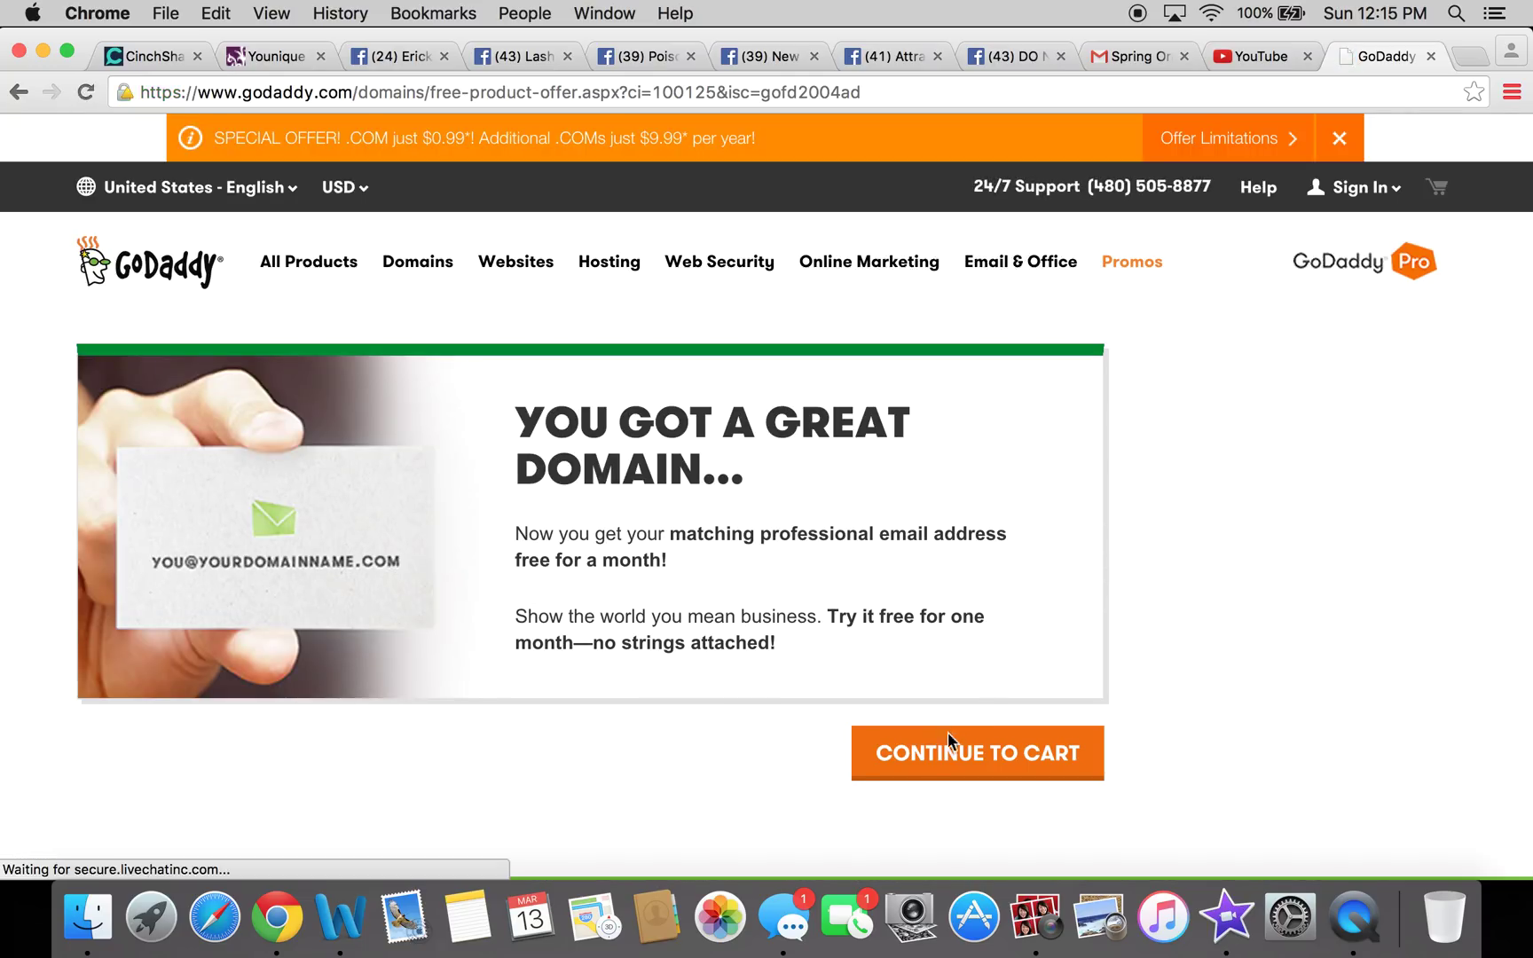
{"action": "left_click", "coordinate": [946, 750]}
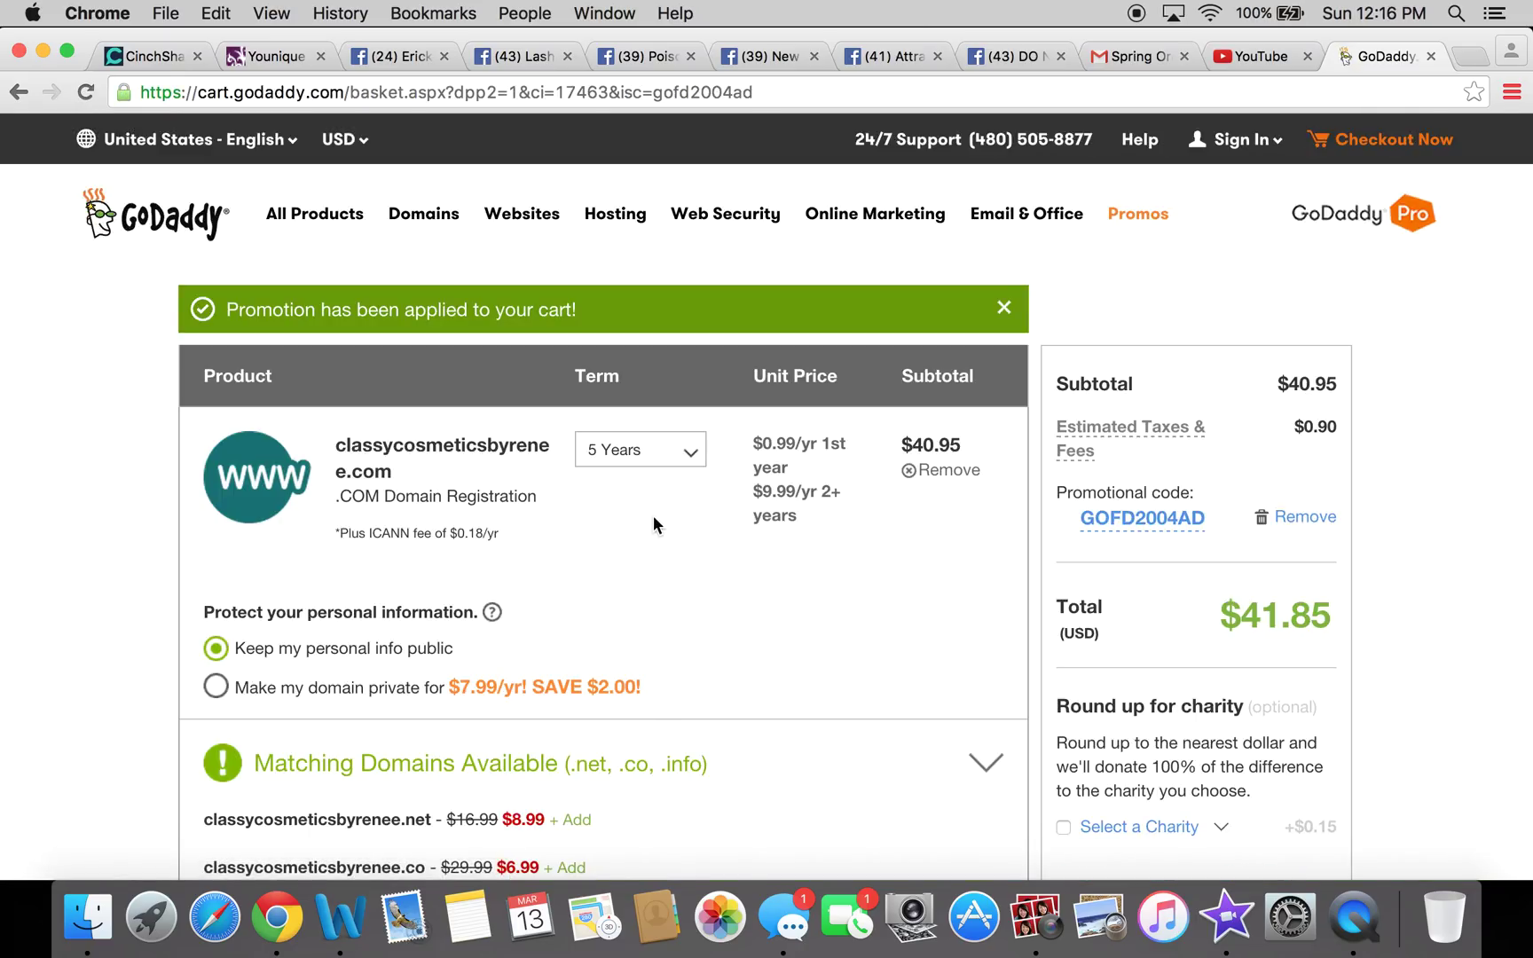
Step: Change the domain term from 5 years to 1 Year and review the $1.17 total
{"action": "left_click", "coordinate": [646, 461]}
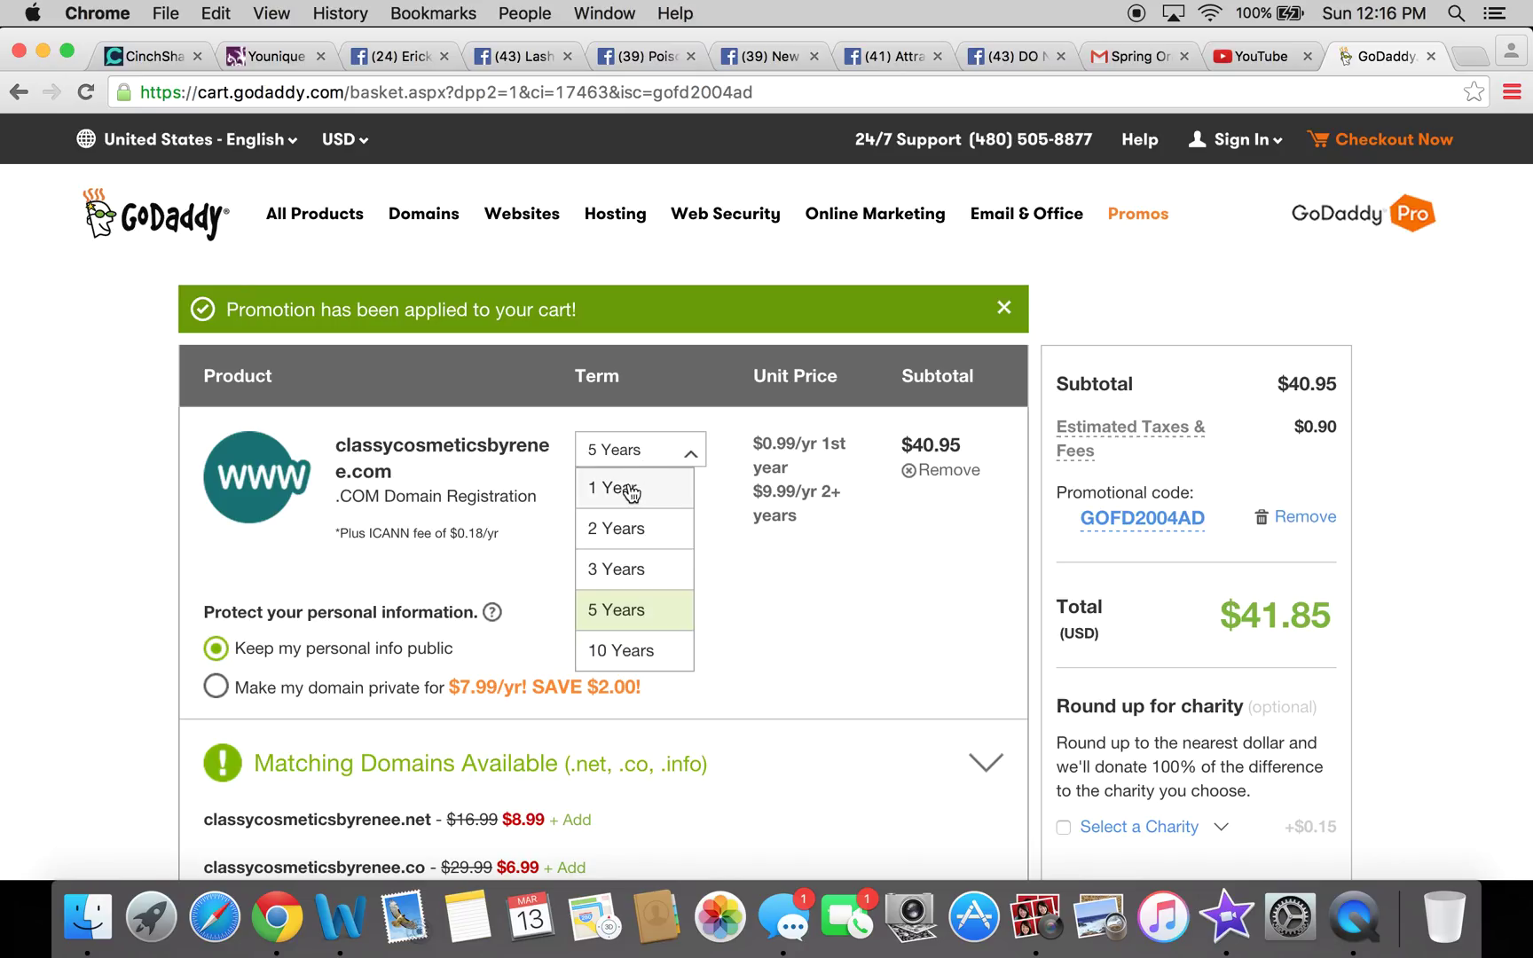
{"action": "left_click", "coordinate": [626, 488]}
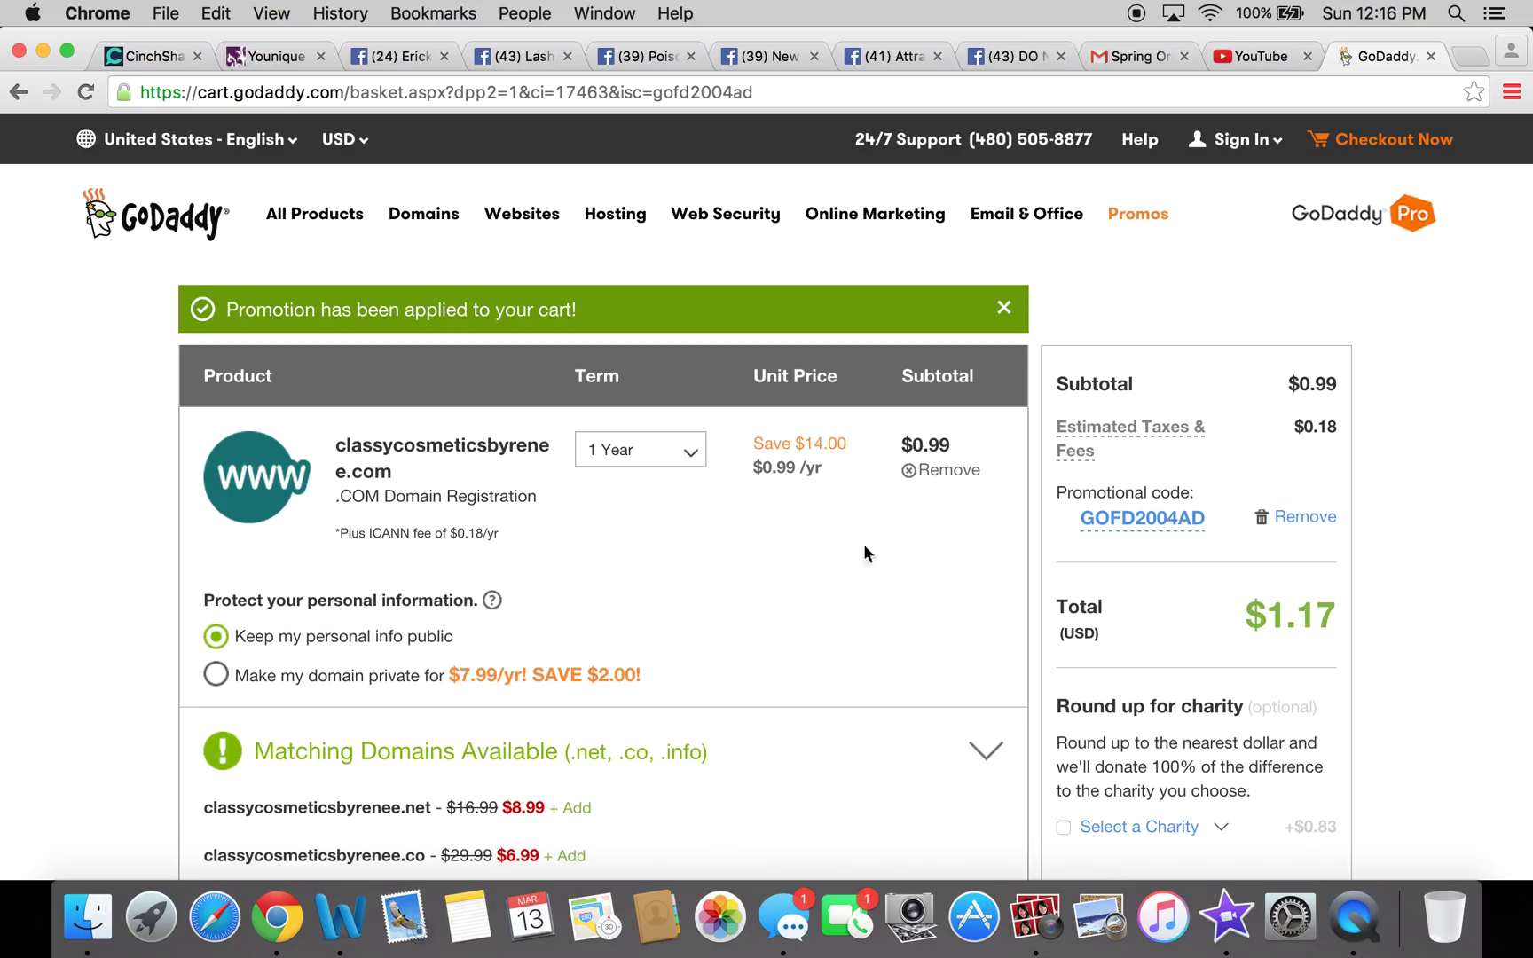
{"action": "scroll", "coordinate": [970, 697], "scroll_direction": "down", "scroll_amount": 3}
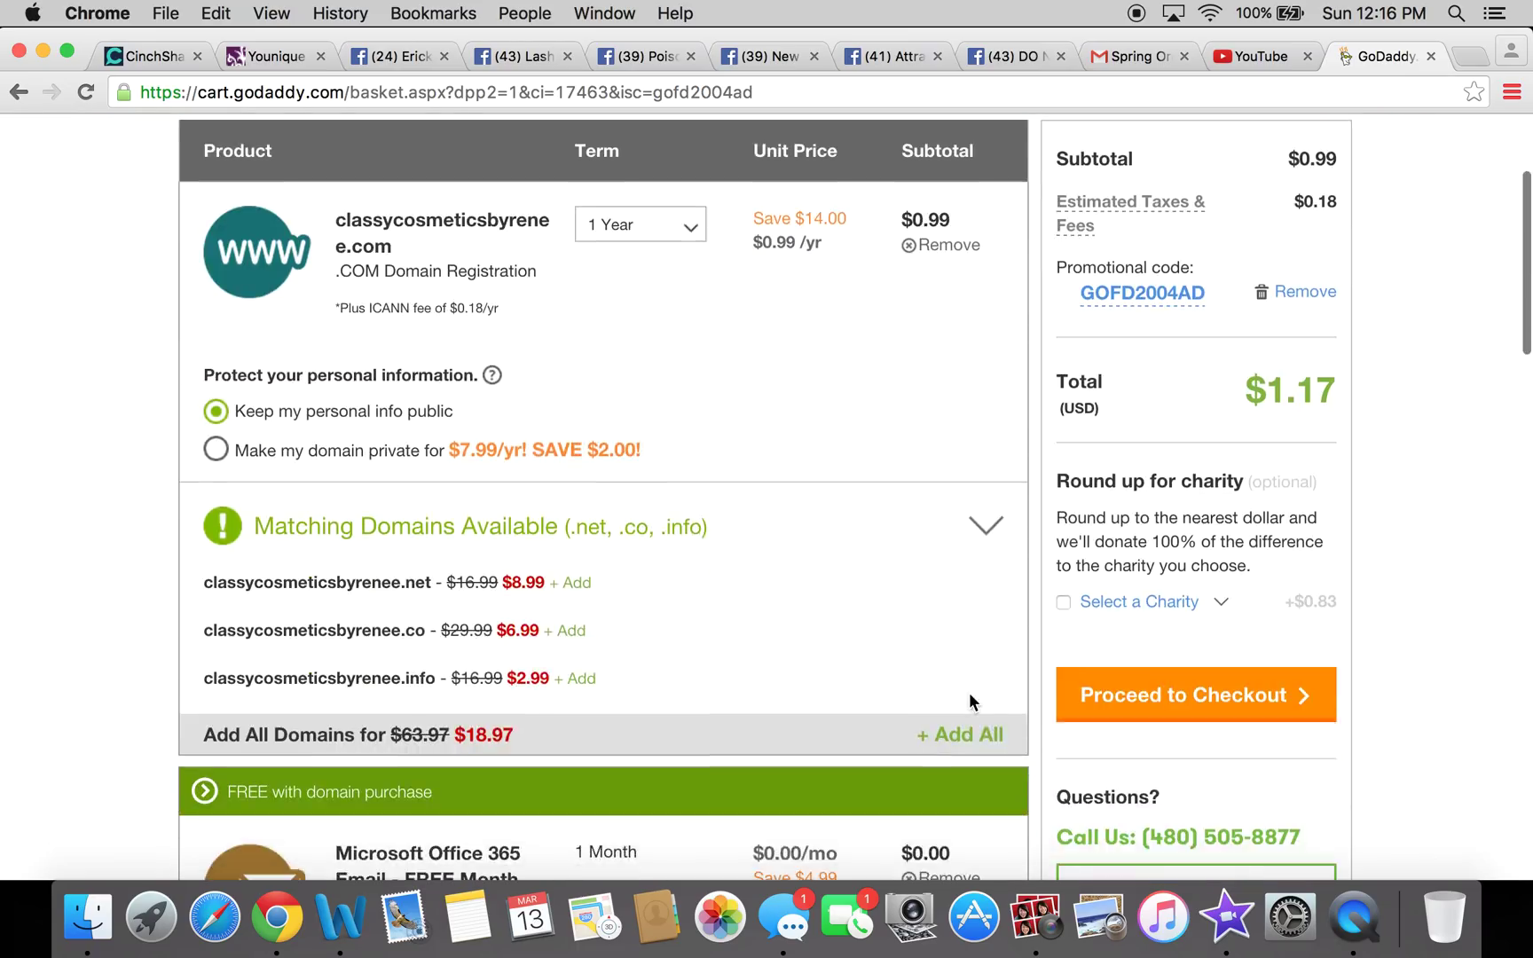
{"action": "scroll", "coordinate": [970, 700], "scroll_direction": "down", "scroll_amount": 1}
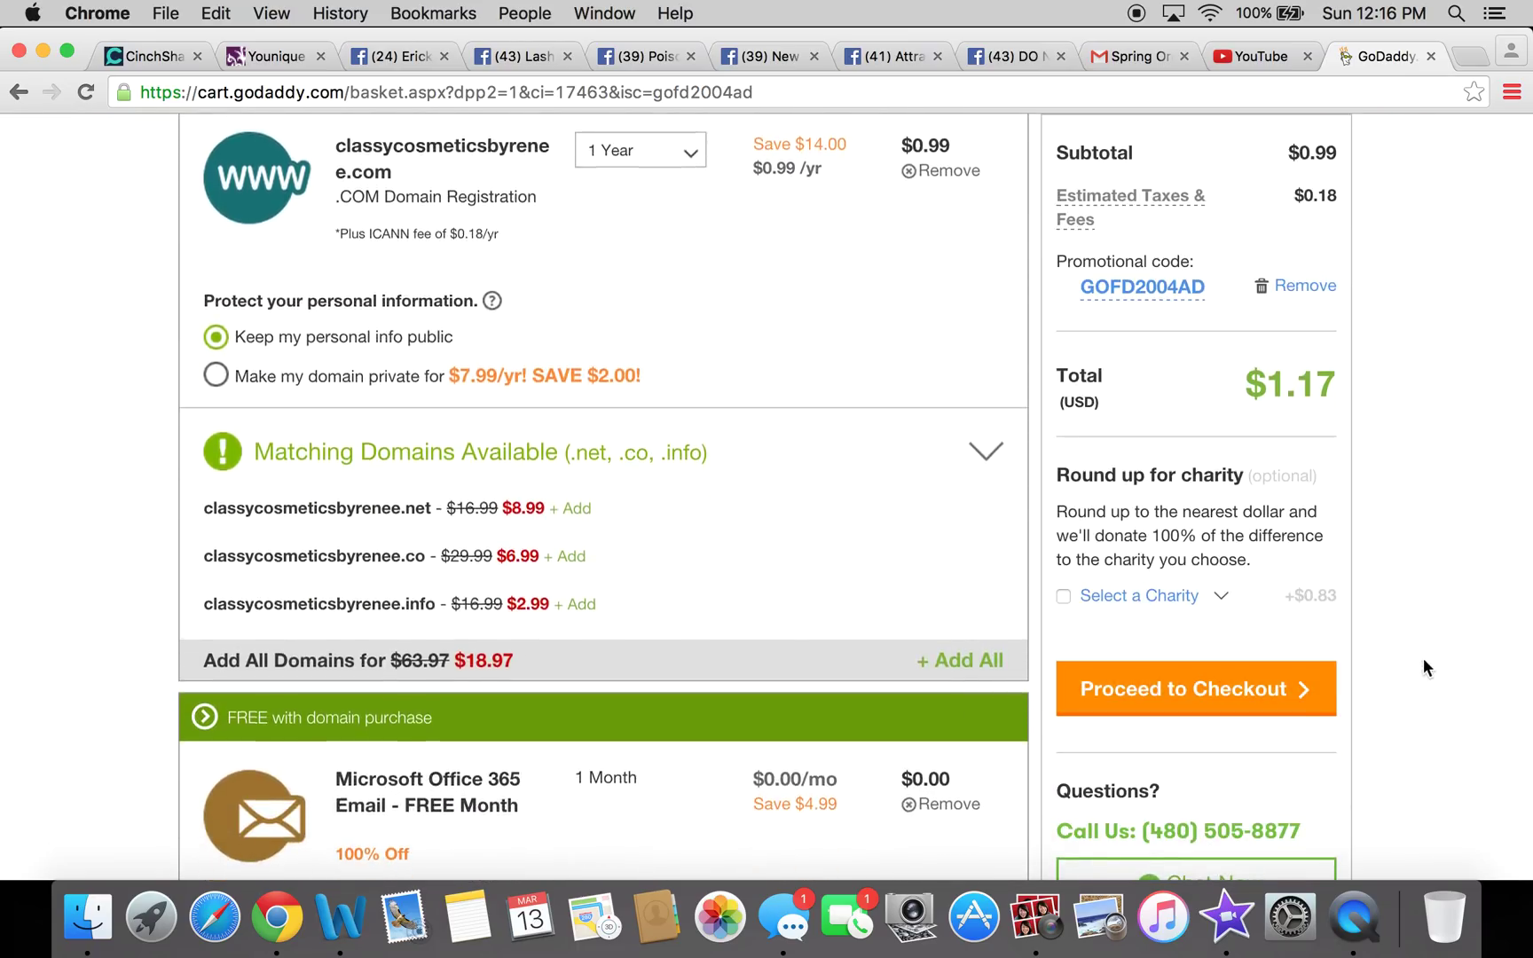
{"action": "scroll", "coordinate": [1423, 657], "scroll_direction": "up", "scroll_amount": 3}
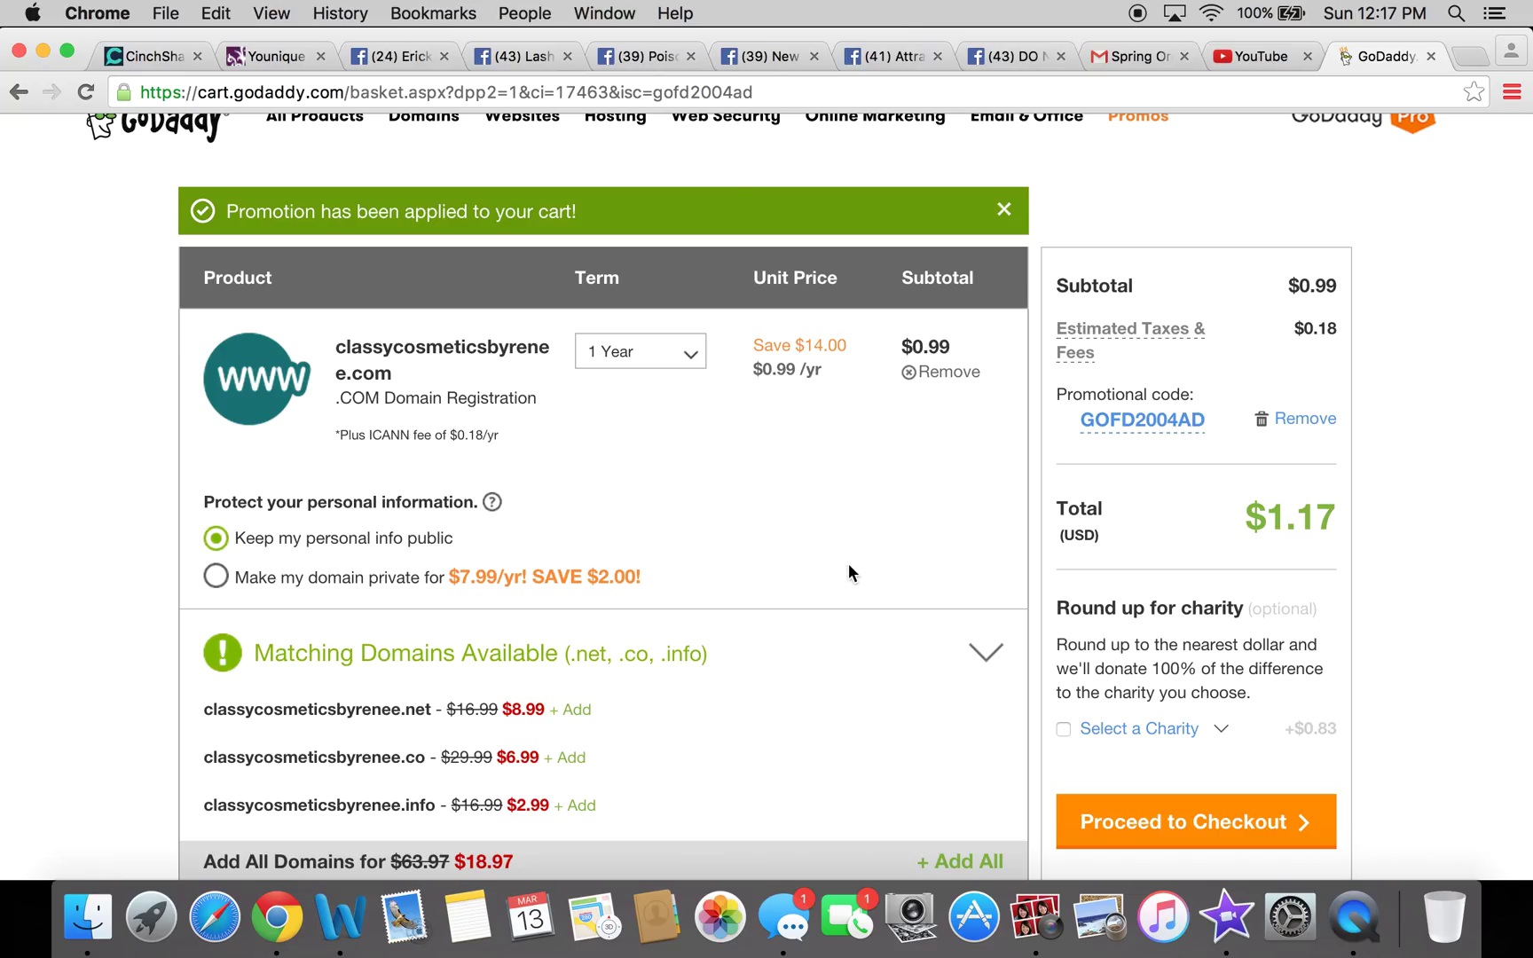
Step: Enter the presenter's cosmetics site address in the address bar, which fails to load
{"action": "left_click", "coordinate": [643, 82]}
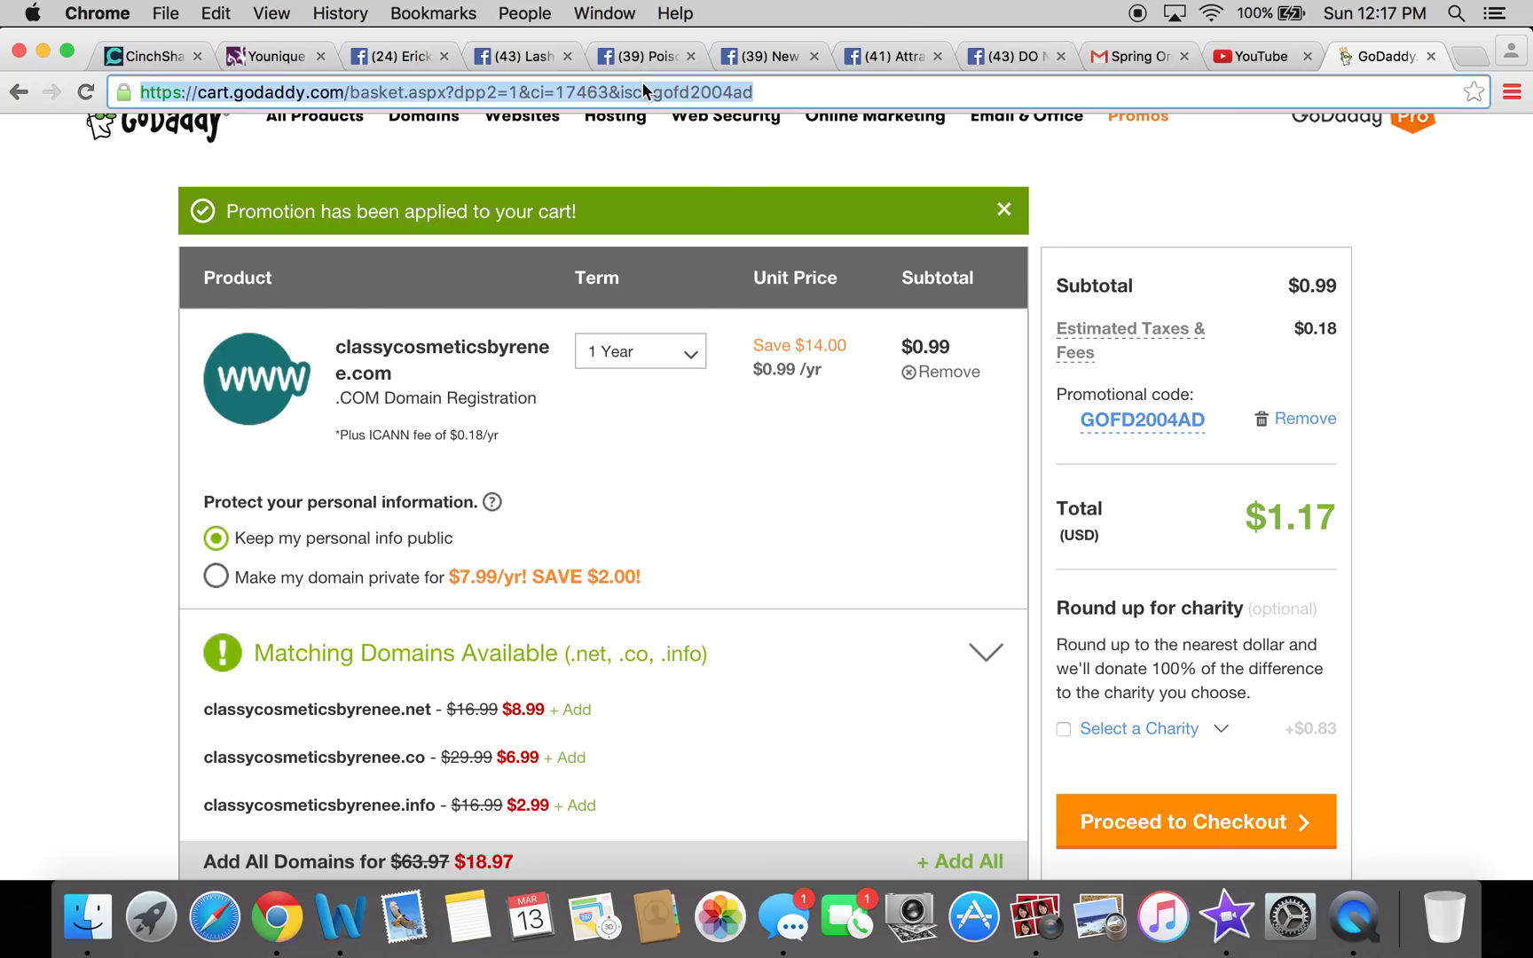
{"action": "type", "text": "wwww"}
{"action": "key", "text": "BackSpace"}
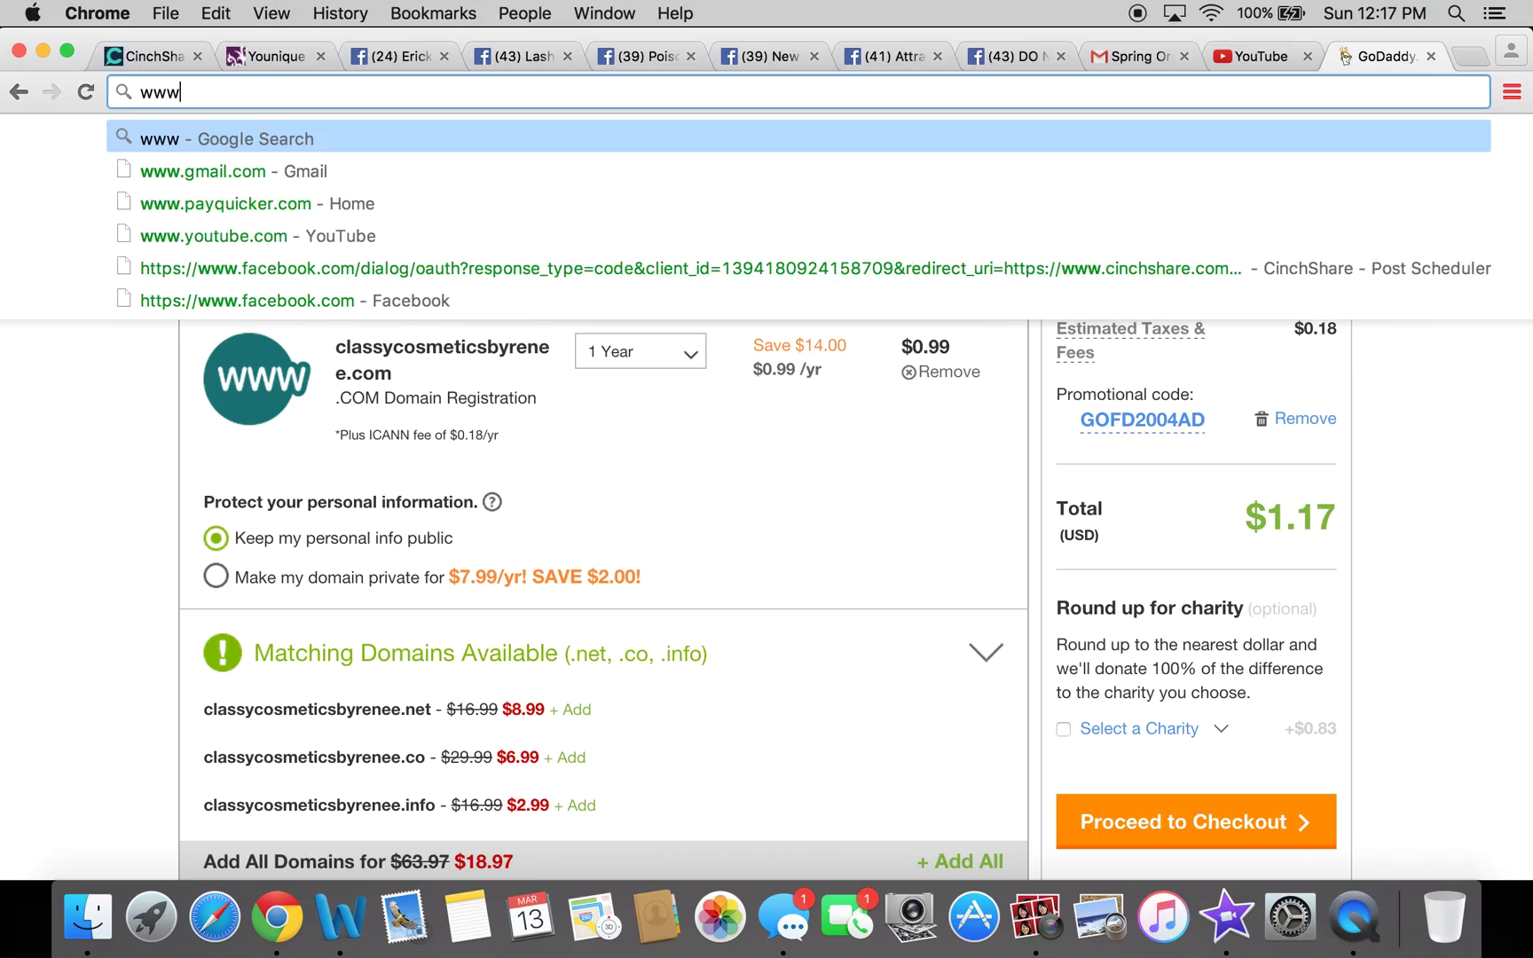
{"action": "type", "text": ".Cosmet"}
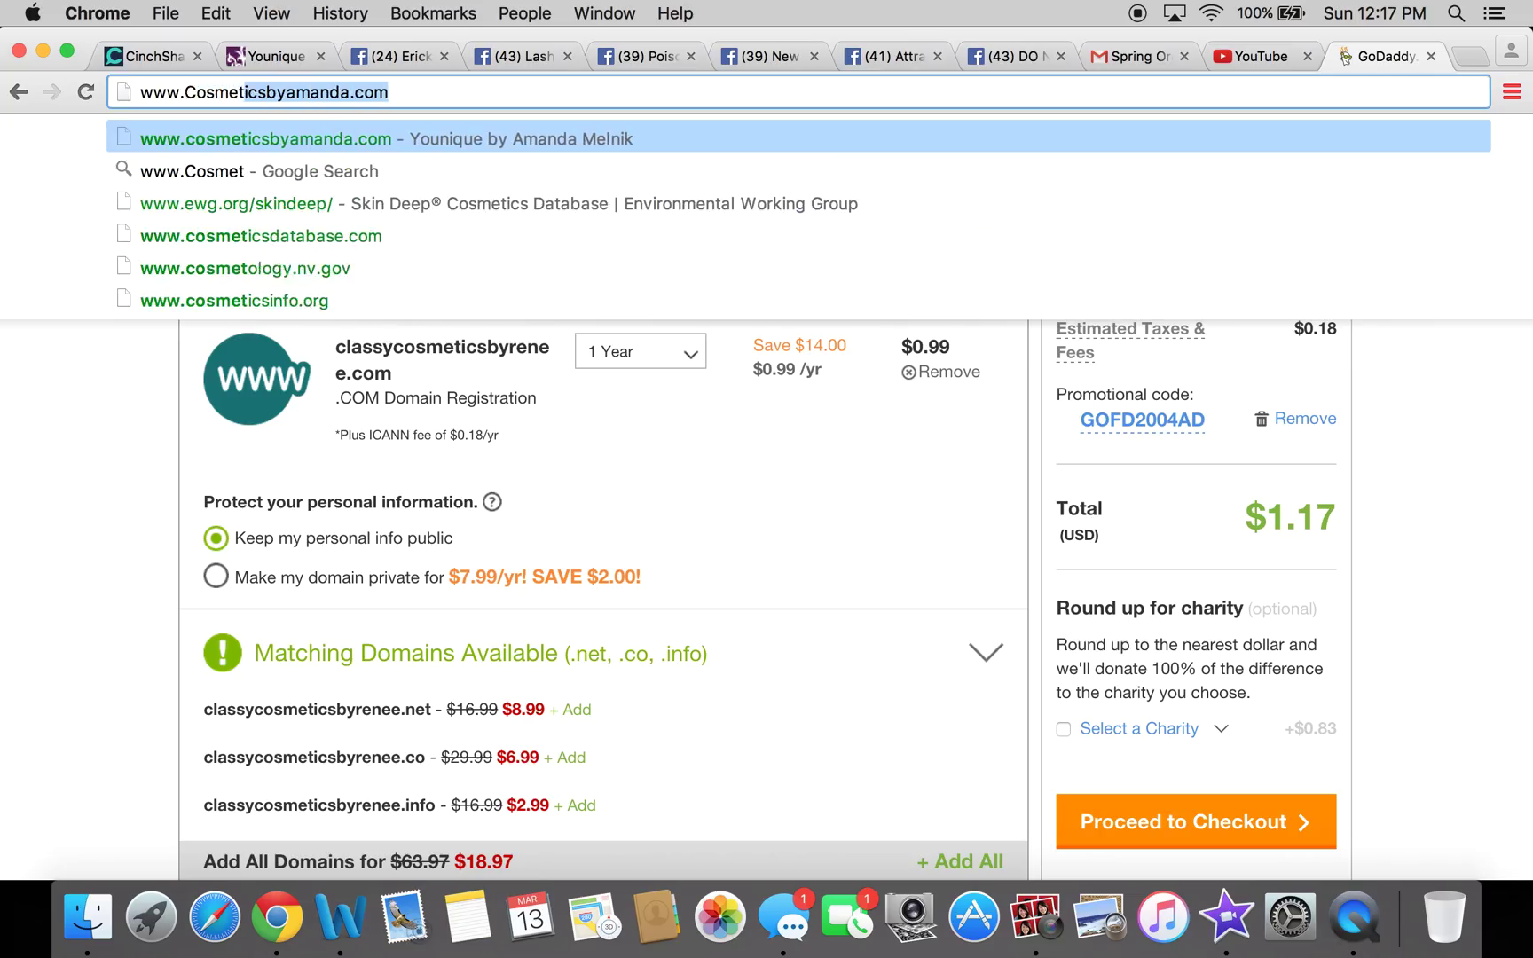
{"action": "type", "text": "icByAManda"}
{"action": "key", "text": "BackSpace"}
{"action": "key", "text": "BackSpace"}
{"action": "key", "text": "BackSpace"}
{"action": "key", "text": "BackSpace"}
{"action": "key", "text": "BackSpace"}
{"action": "type", "text": "manda.com"}
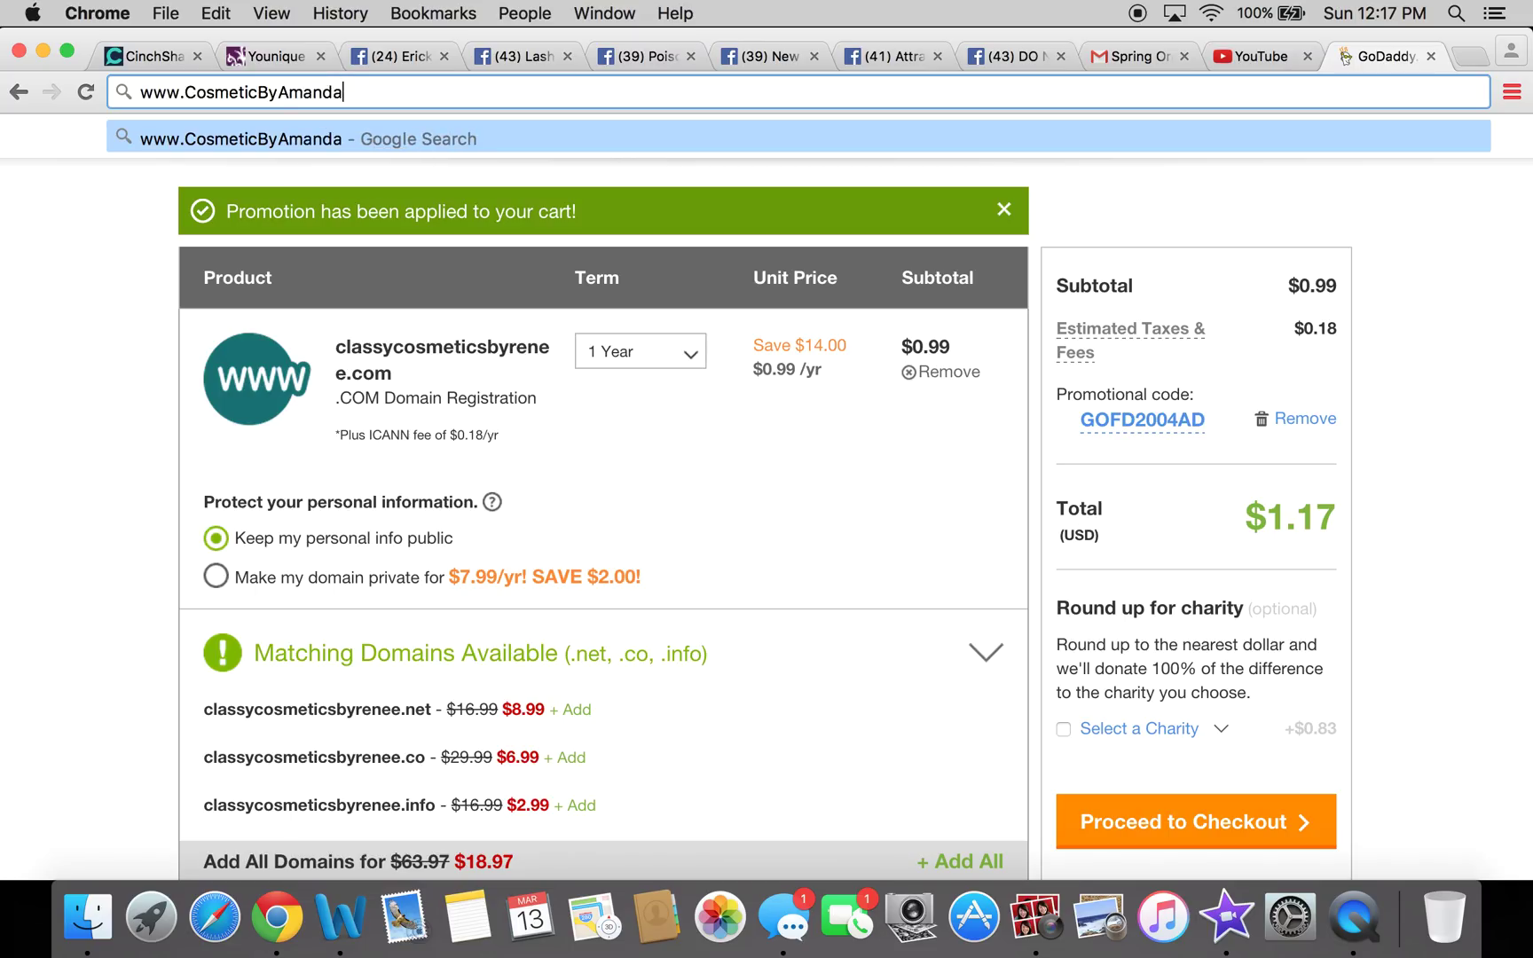
{"action": "key", "text": "Return"}
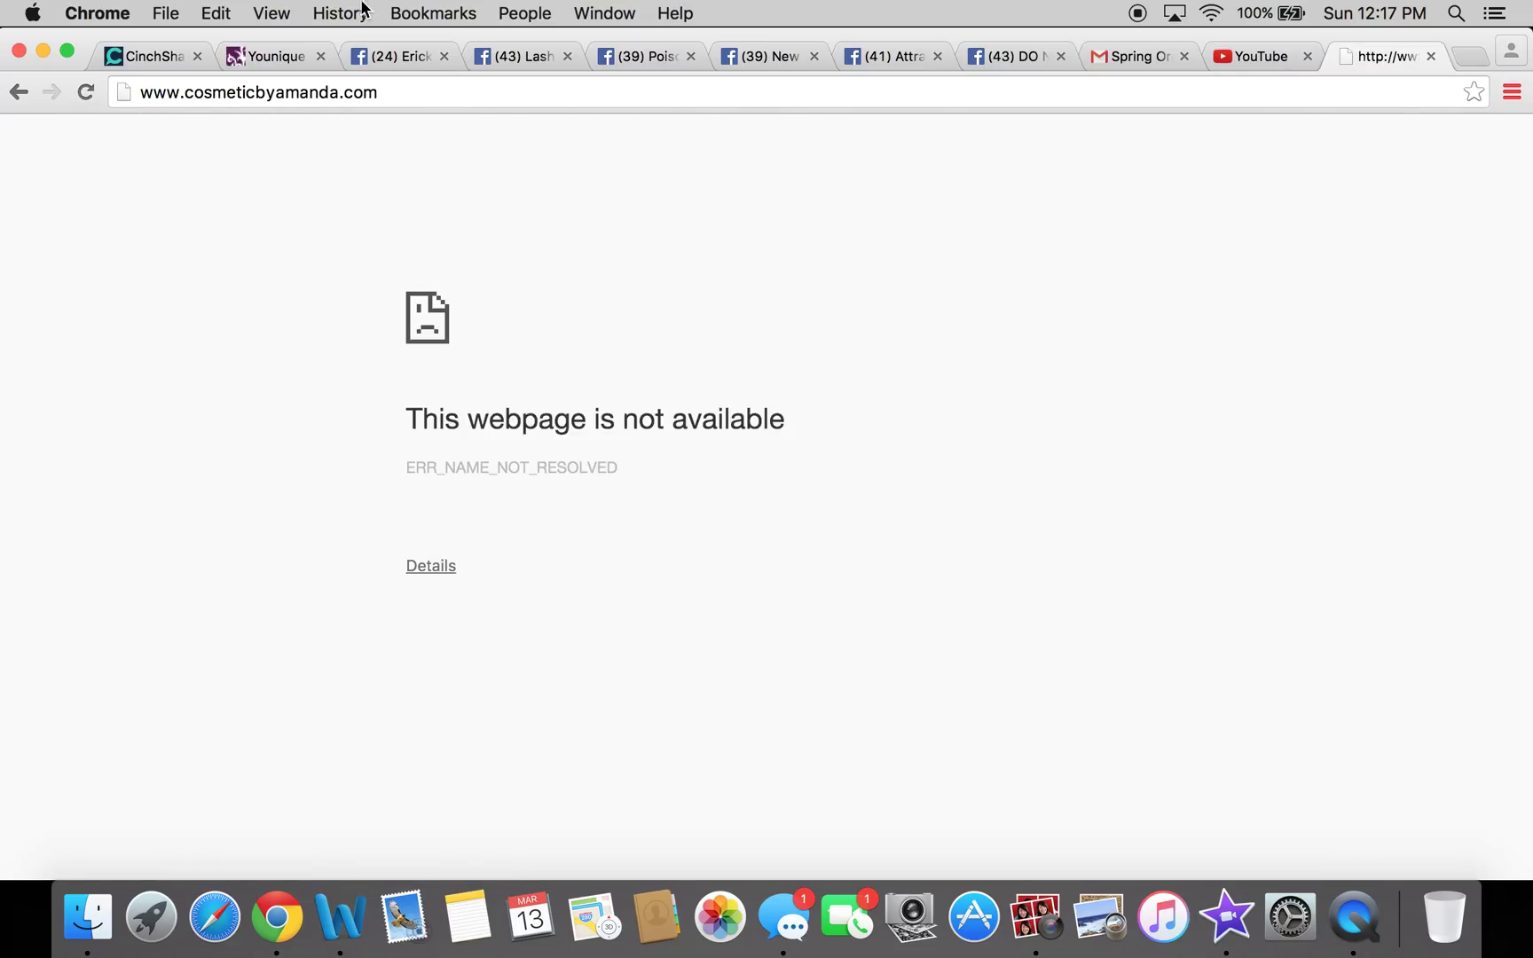
Step: Retype the cosmetics site address correctly and load the seller's website
{"action": "left_click", "coordinate": [332, 95]}
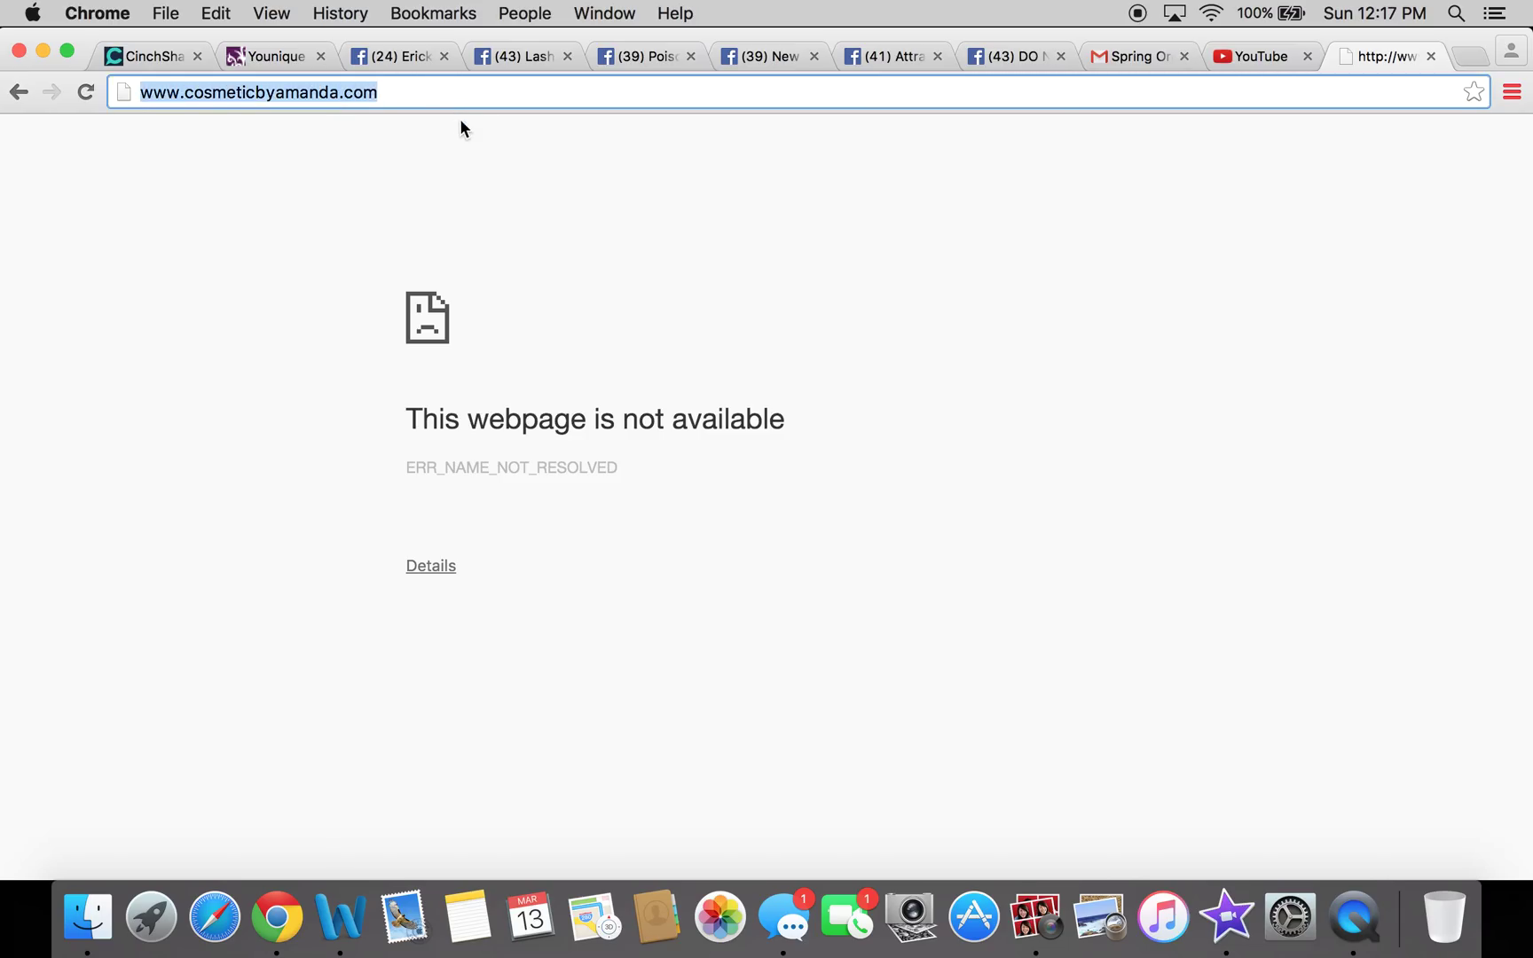
{"action": "type", "text": "www.cosmetic"}
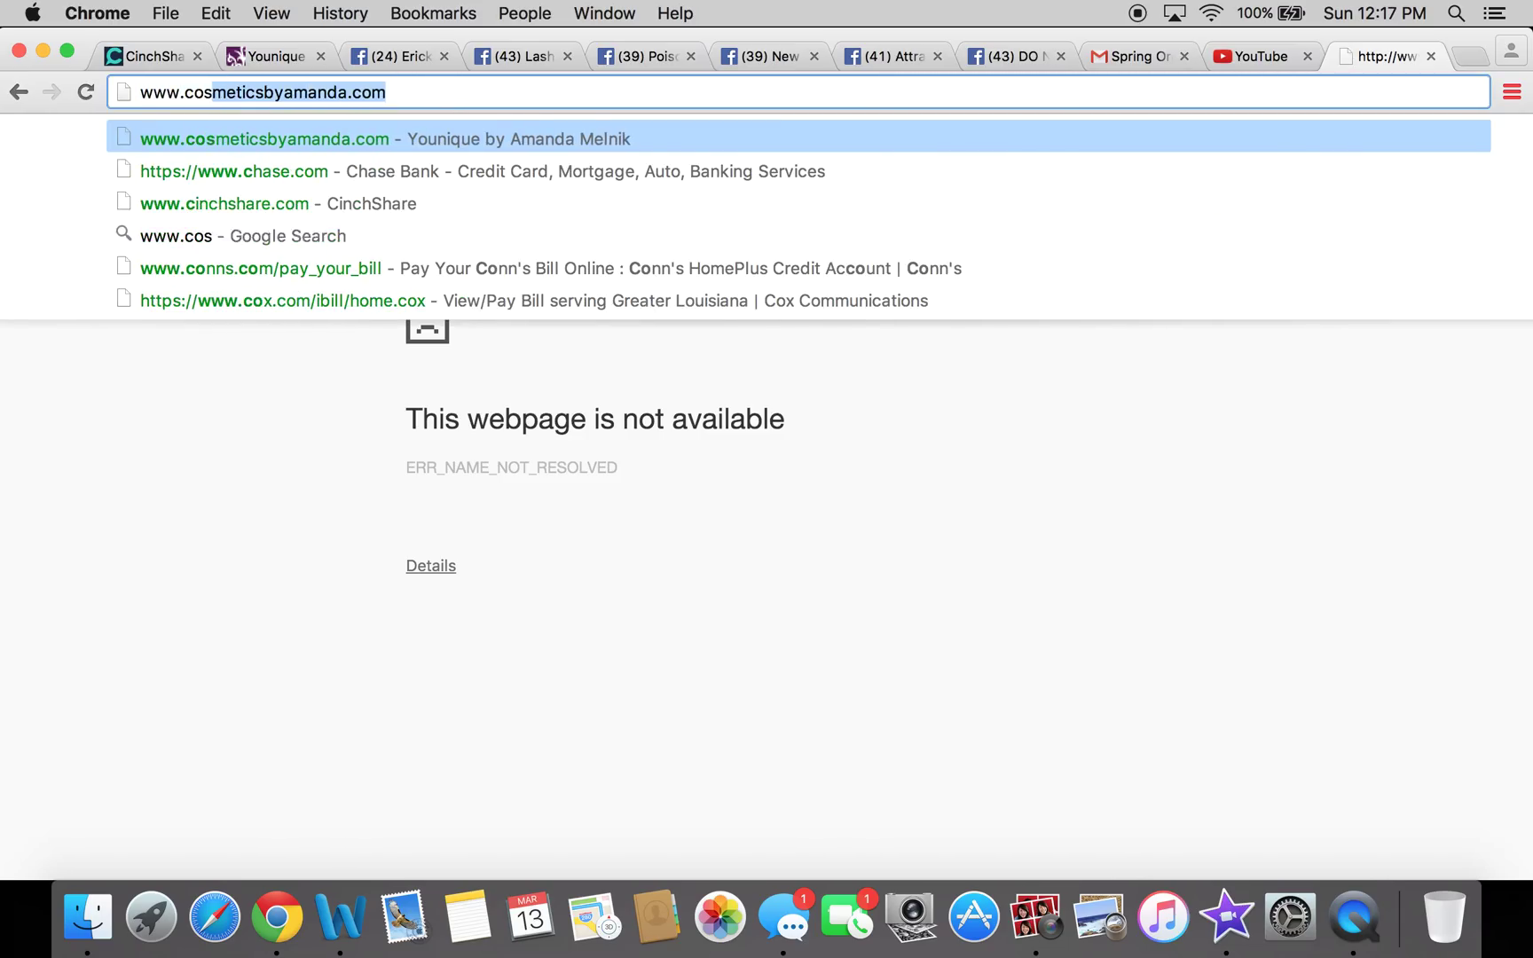
{"action": "key", "text": "Return"}
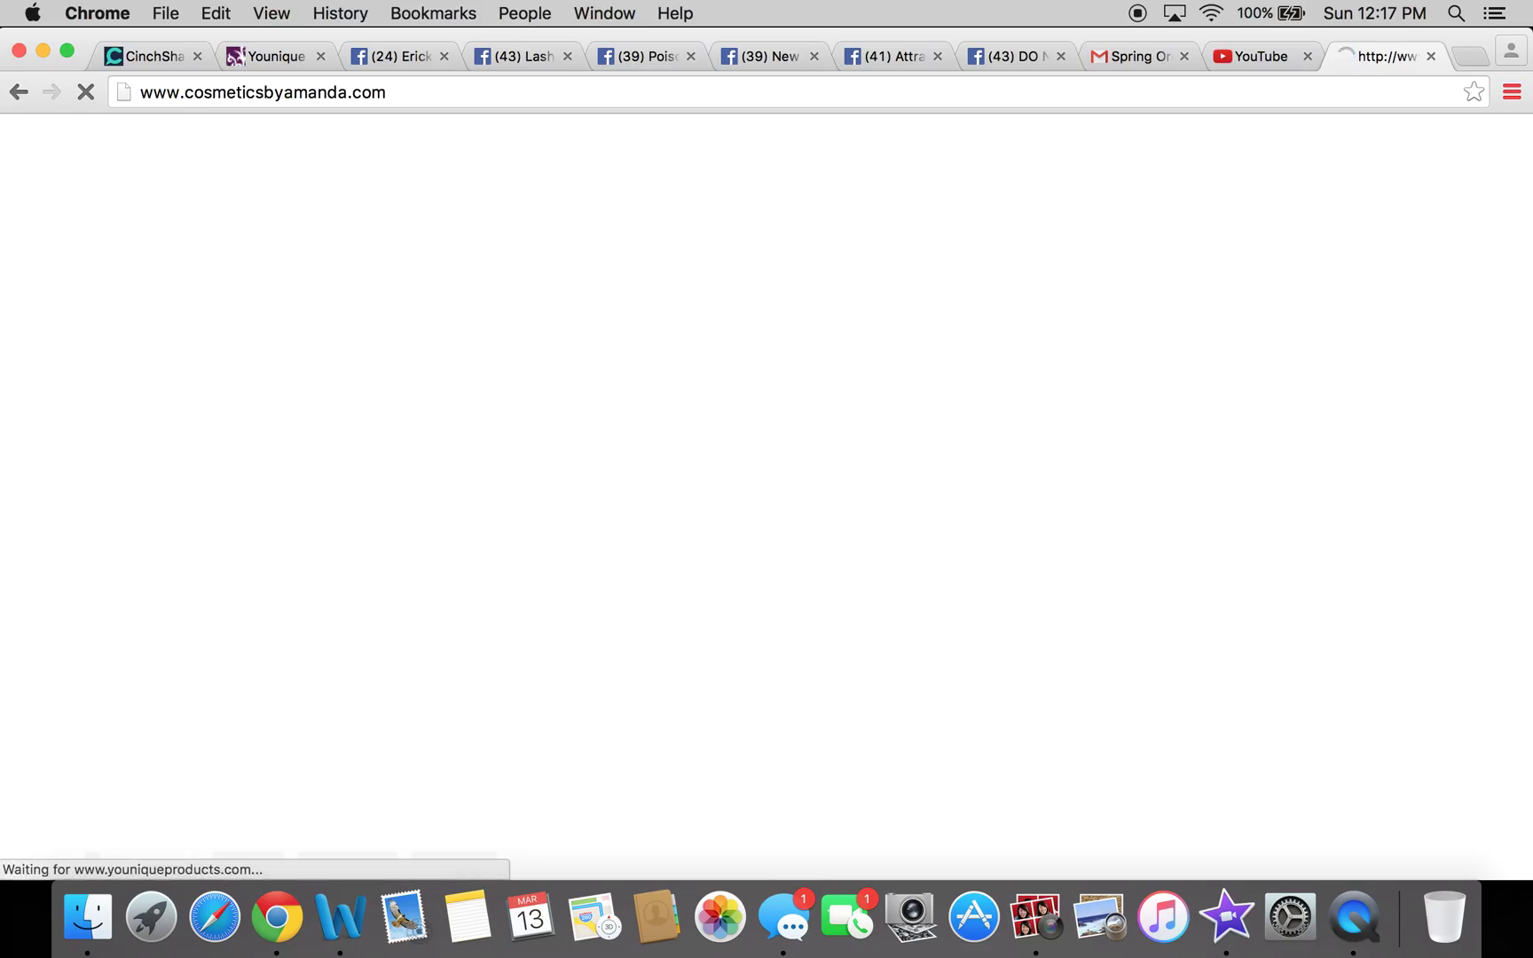